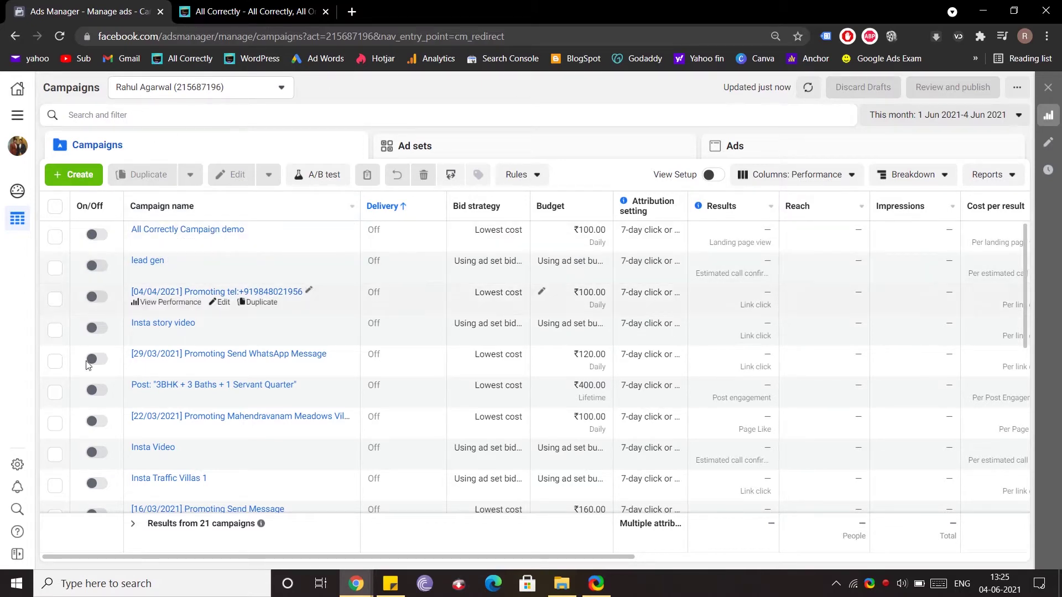
Step: Create a new campaign with the Lead Generation objective and name it "Lead Gen Demo"
{"action": "scroll", "coordinate": [153, 420], "scroll_direction": "down", "scroll_amount": 5}
{"action": "scroll", "coordinate": [153, 420], "scroll_direction": "up", "scroll_amount": 10}
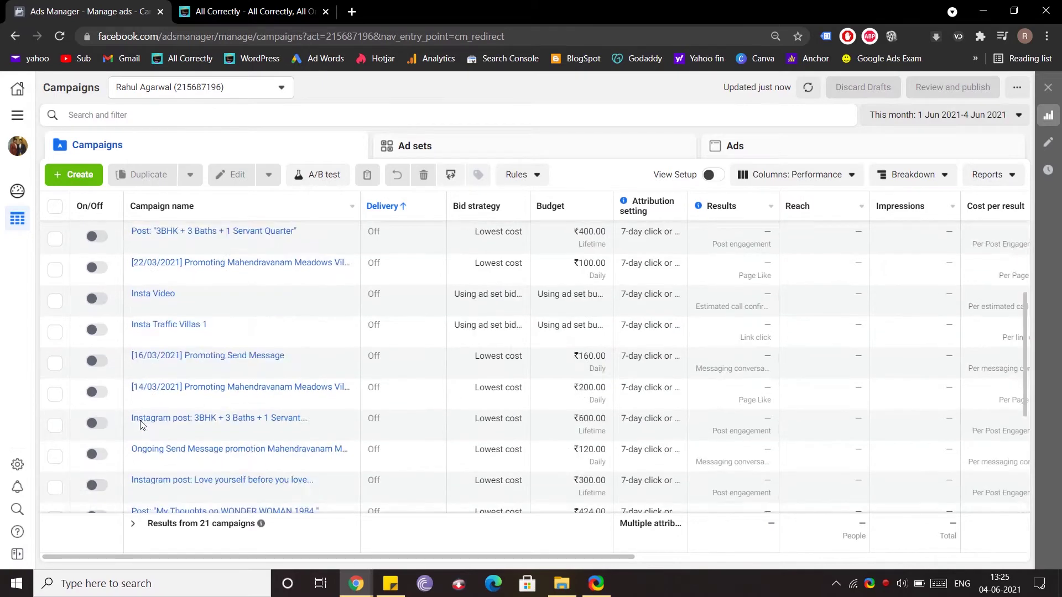
{"action": "left_click", "coordinate": [60, 178]}
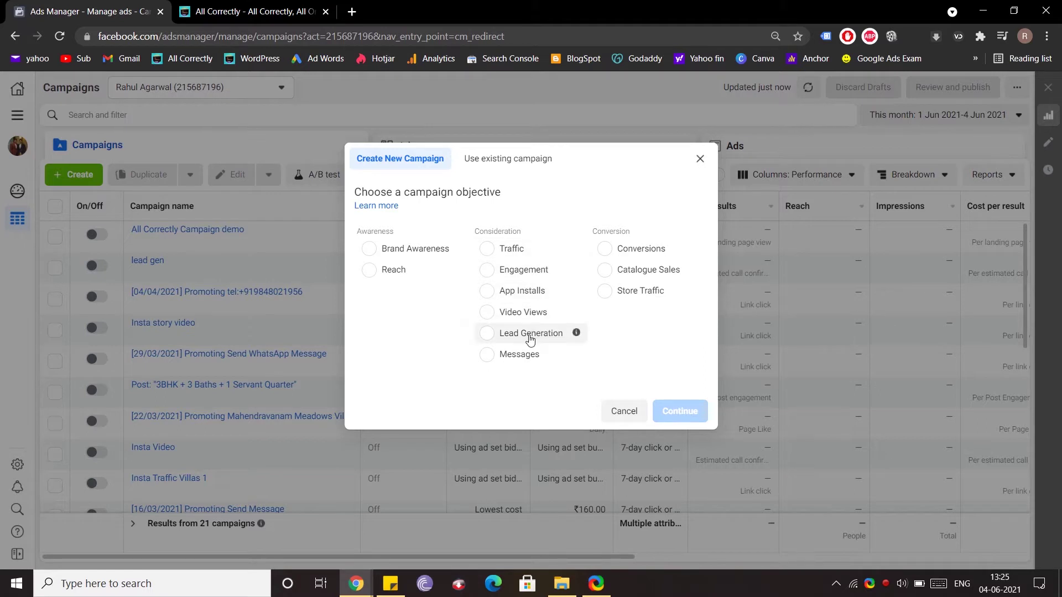
{"action": "left_click", "coordinate": [490, 337]}
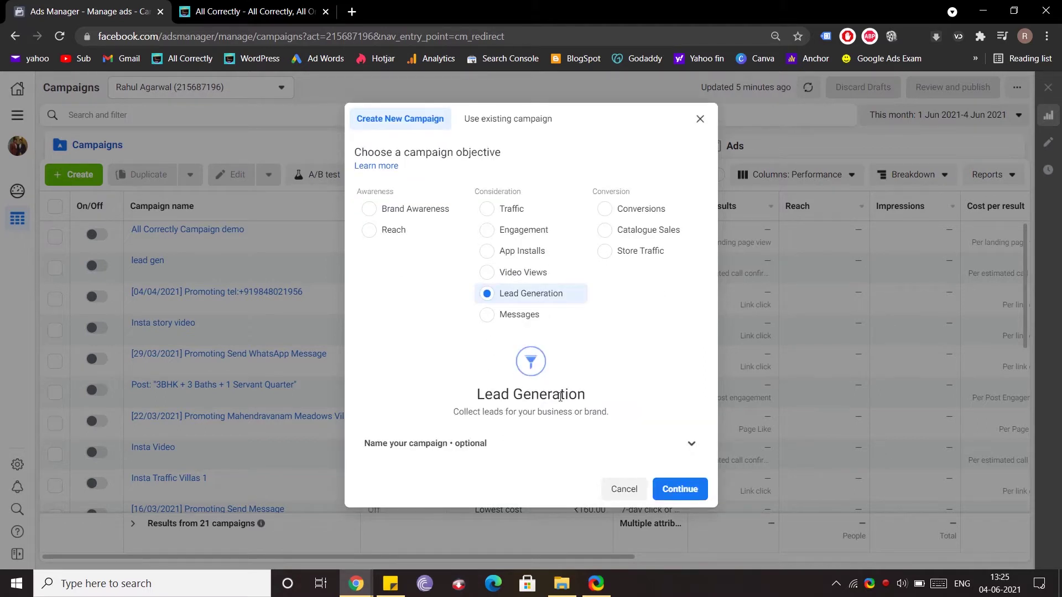
{"action": "left_click", "coordinate": [678, 443]}
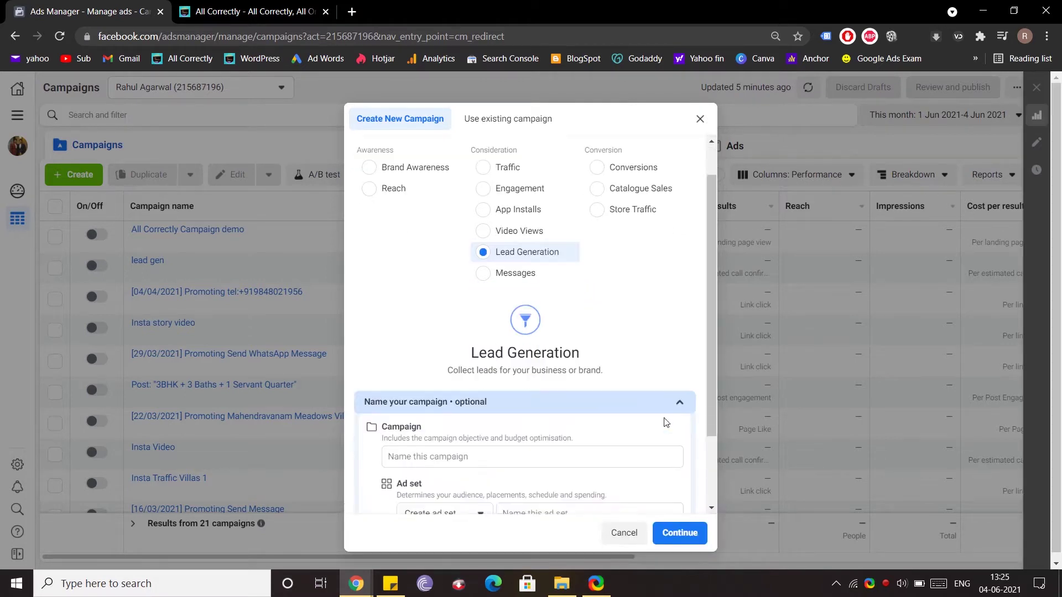
{"action": "left_click", "coordinate": [459, 361]}
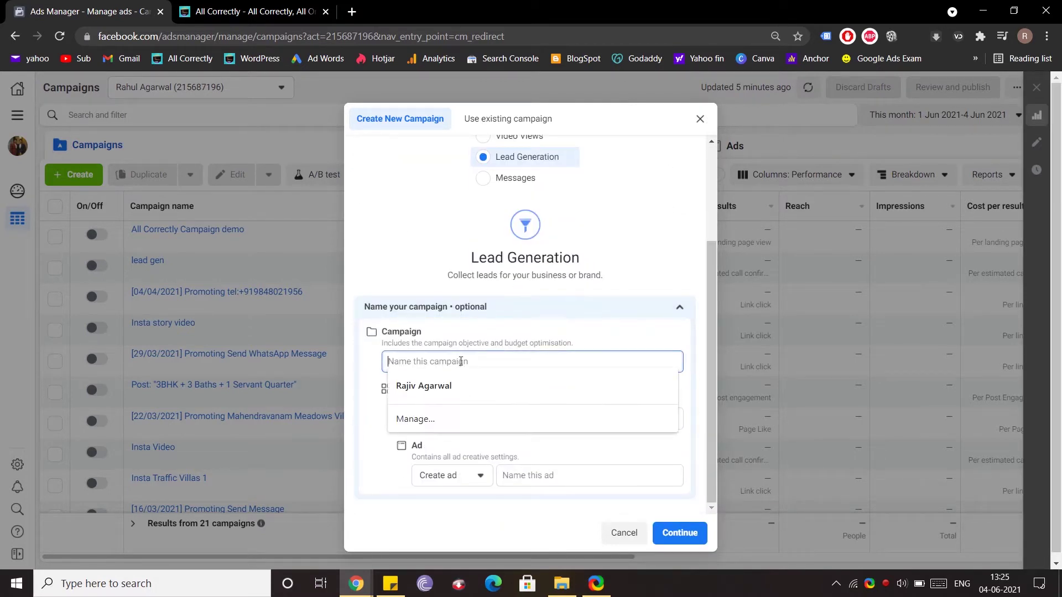
{"action": "type", "text": "Lead Gen Demo"}
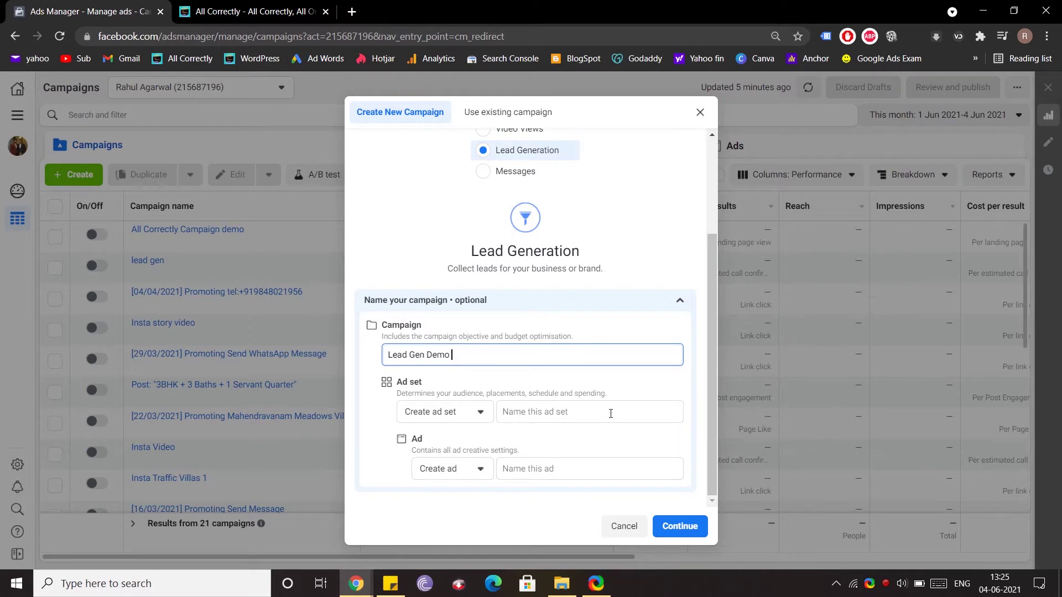
{"action": "left_click", "coordinate": [678, 525]}
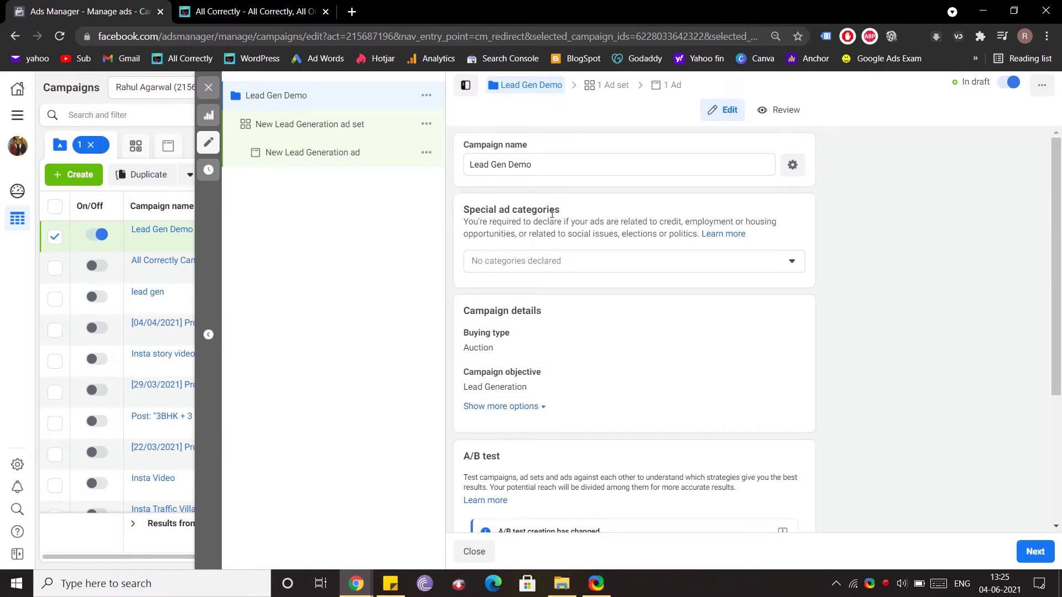
Step: Expand the campaign details and their extra options, and try adding a campaign spending limit
{"action": "scroll", "coordinate": [487, 286], "scroll_direction": "down", "scroll_amount": 2}
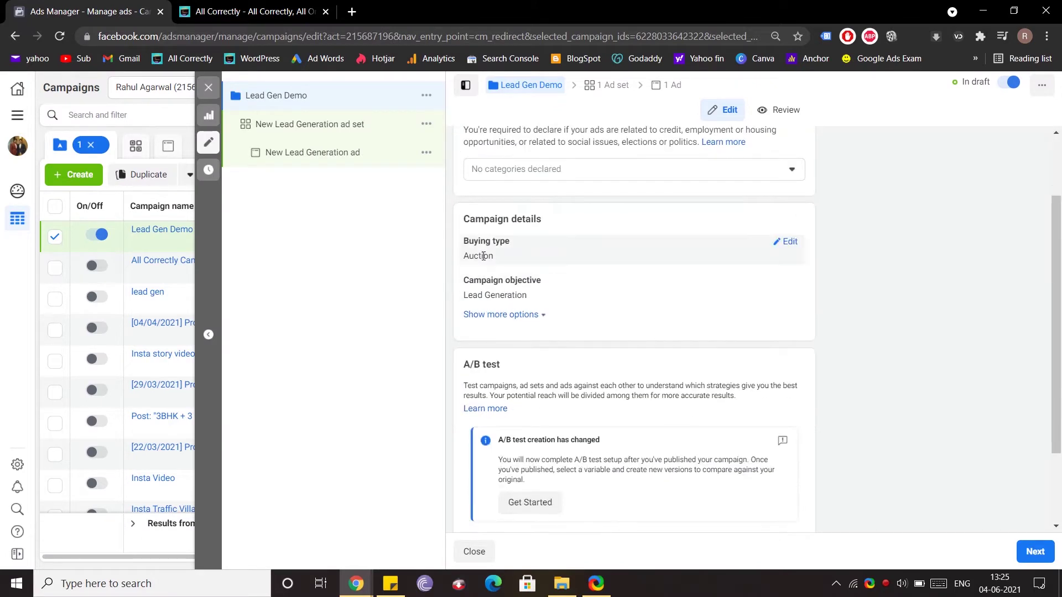
{"action": "left_click", "coordinate": [798, 248]}
{"action": "scroll", "coordinate": [604, 296], "scroll_direction": "down", "scroll_amount": 4}
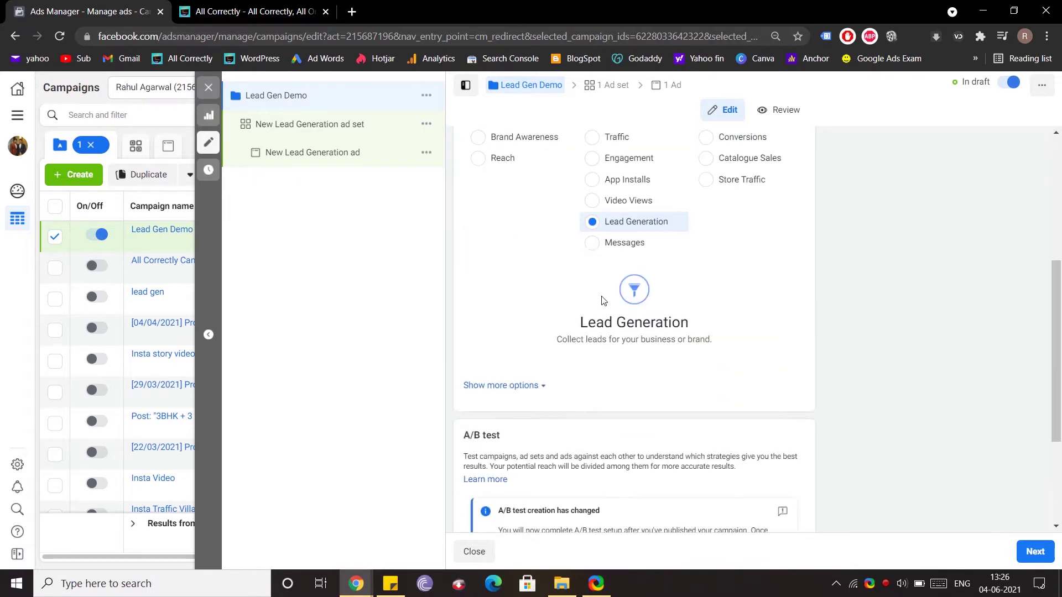
{"action": "left_click", "coordinate": [539, 387]}
{"action": "scroll", "coordinate": [497, 310], "scroll_direction": "down", "scroll_amount": 4}
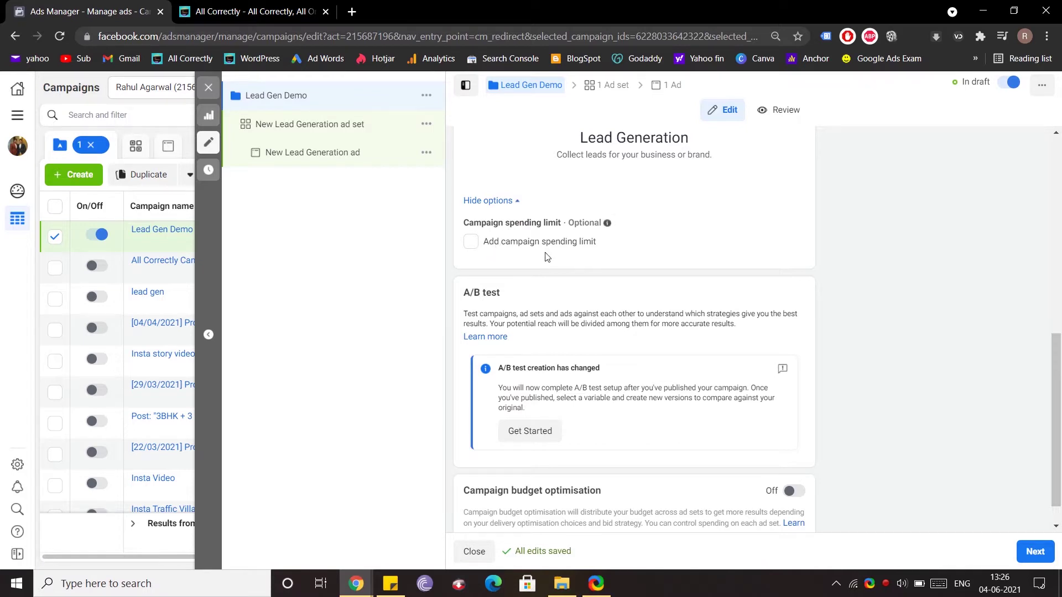
{"action": "left_click", "coordinate": [471, 241]}
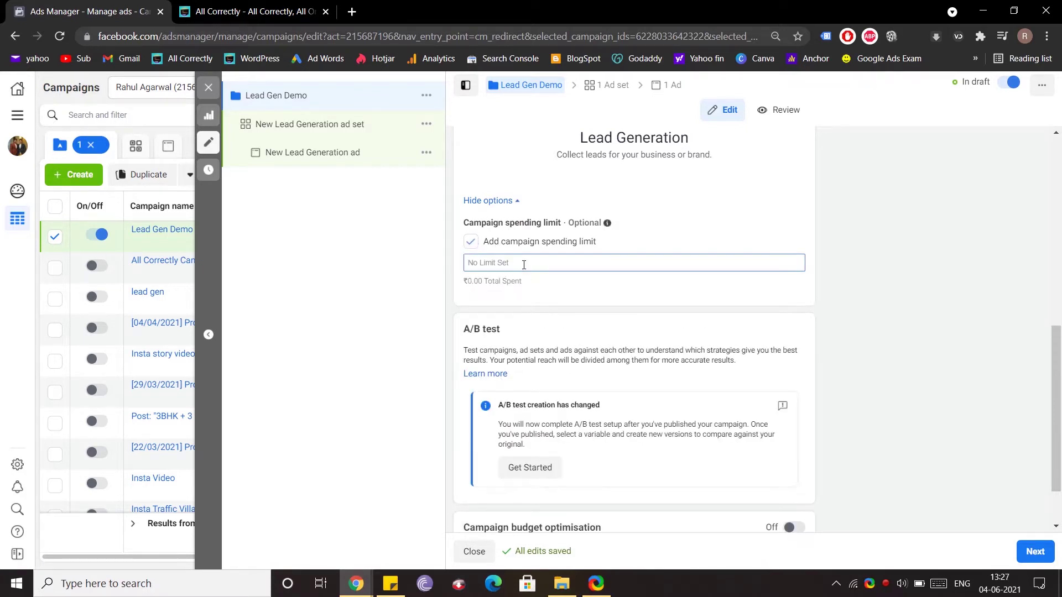
{"action": "left_click", "coordinate": [471, 241]}
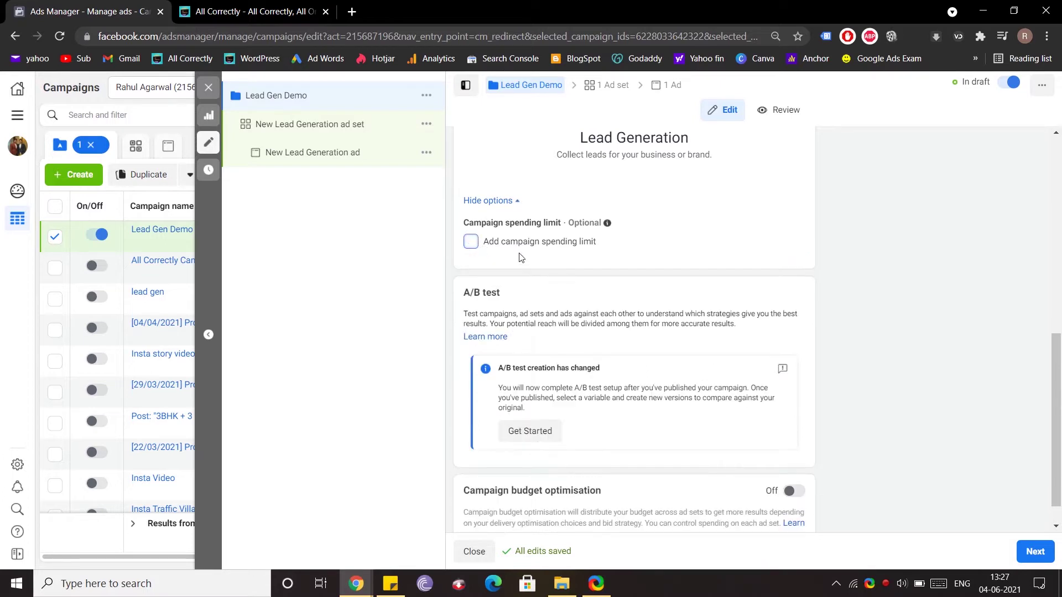
Step: Try turning on campaign budget optimisation for the Lead Gen Demo campaign
{"action": "scroll", "coordinate": [500, 353], "scroll_direction": "down", "scroll_amount": 1}
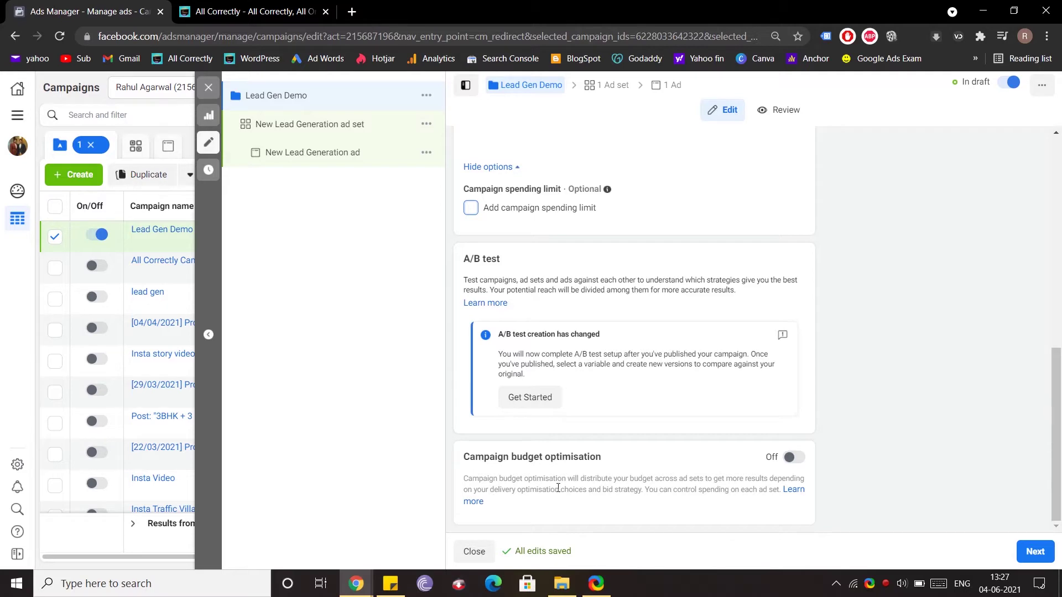
{"action": "left_click", "coordinate": [794, 459]}
{"action": "scroll", "coordinate": [774, 467], "scroll_direction": "down", "scroll_amount": 2}
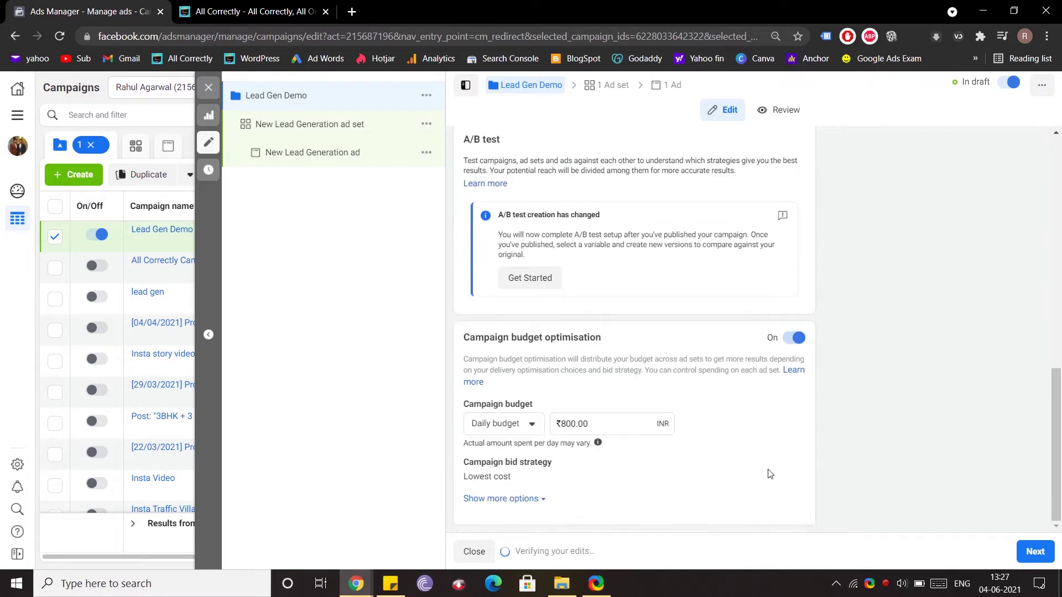
{"action": "left_click", "coordinate": [797, 339]}
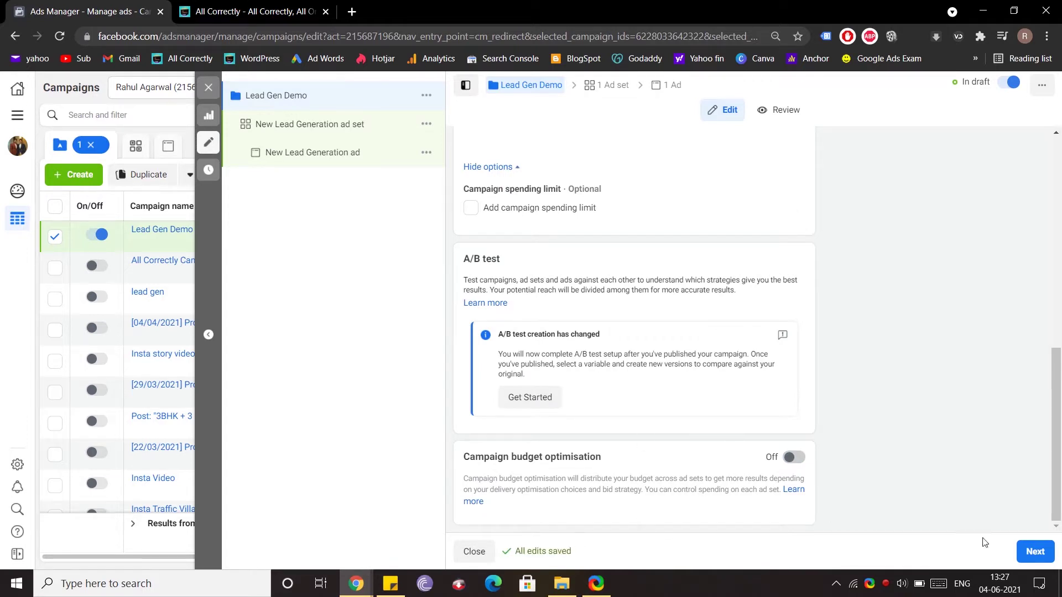
Step: Proceed to the ad set settings and rename the ad set "Ad set for demo campaign"
{"action": "left_click", "coordinate": [1035, 552]}
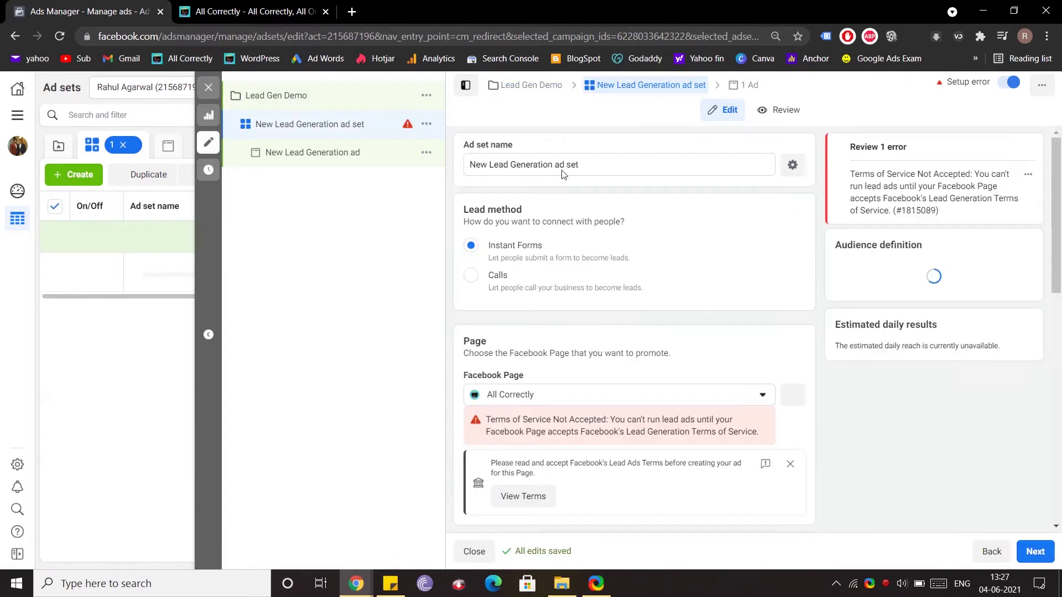
{"action": "triple_click", "coordinate": [584, 164]}
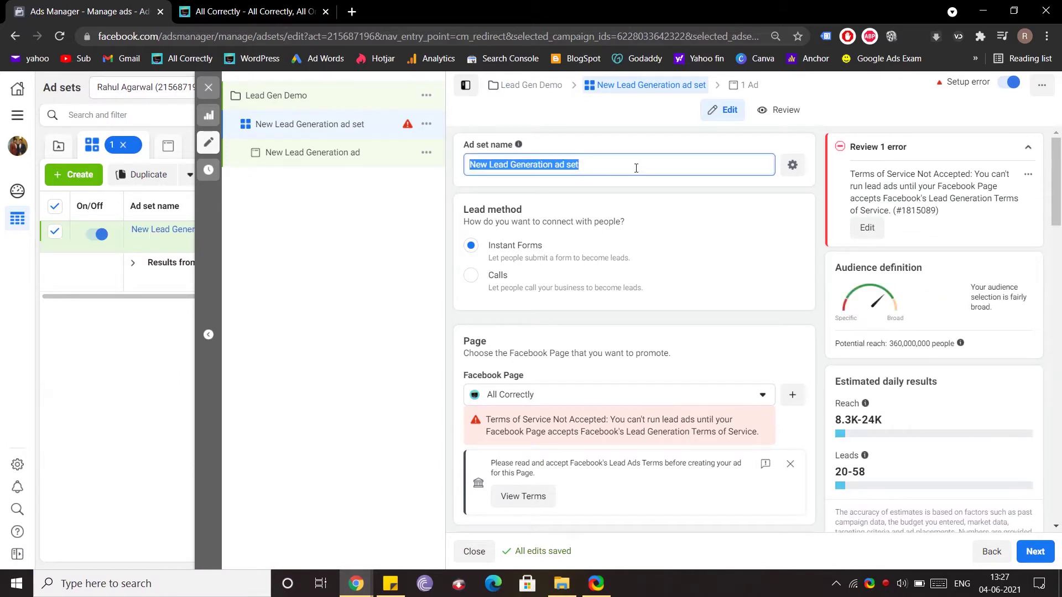
{"action": "type", "text": "Ad se"}
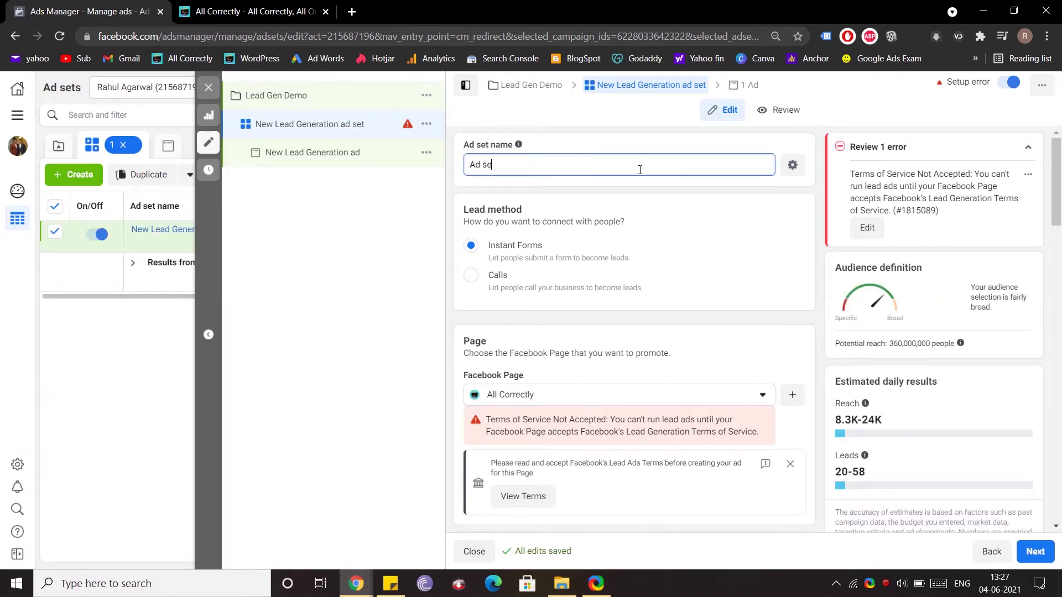
{"action": "type", "text": "t for demo campaign"}
Step: Open and accept Facebook's Lead Ads Terms for the All Correctly page
{"action": "scroll", "coordinate": [499, 340], "scroll_direction": "down", "scroll_amount": 2}
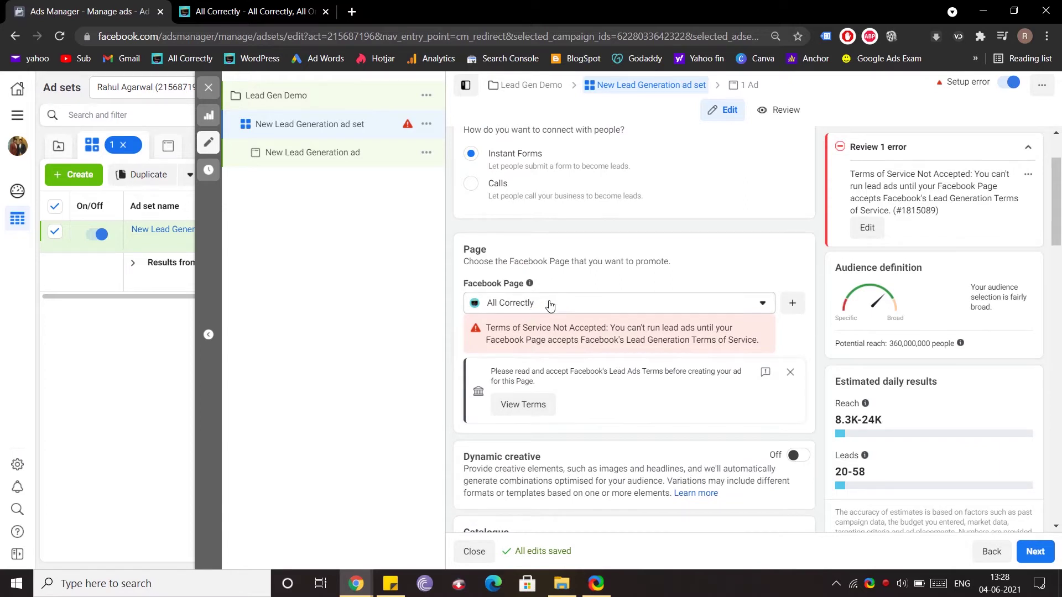
{"action": "left_click", "coordinate": [512, 409]}
{"action": "left_click", "coordinate": [718, 440]}
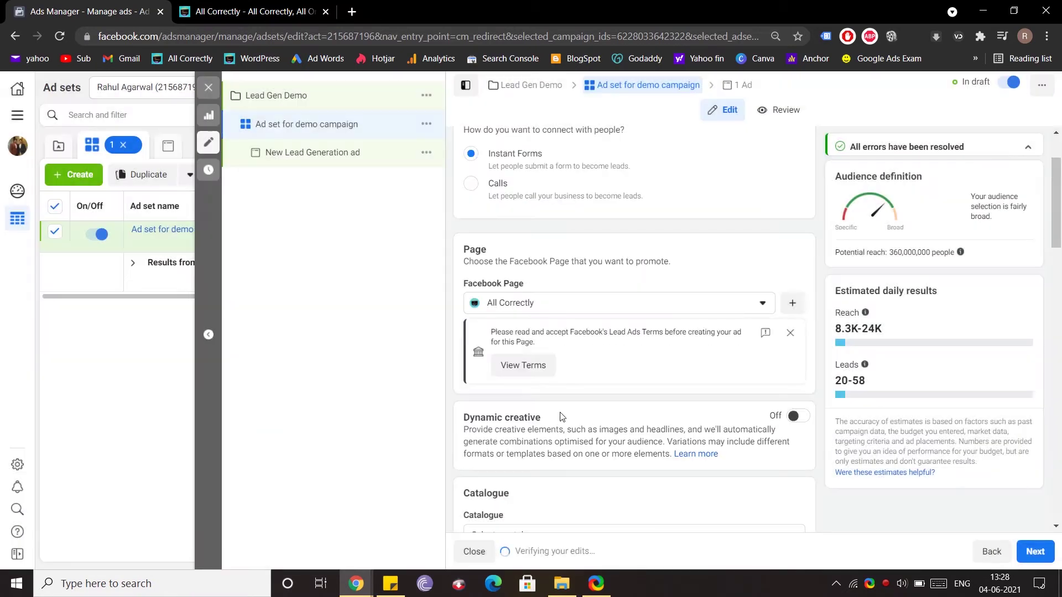
Step: Turn on dynamic creative for the ad set and accept the notice explaining it
{"action": "scroll", "coordinate": [526, 343], "scroll_direction": "down", "scroll_amount": 2}
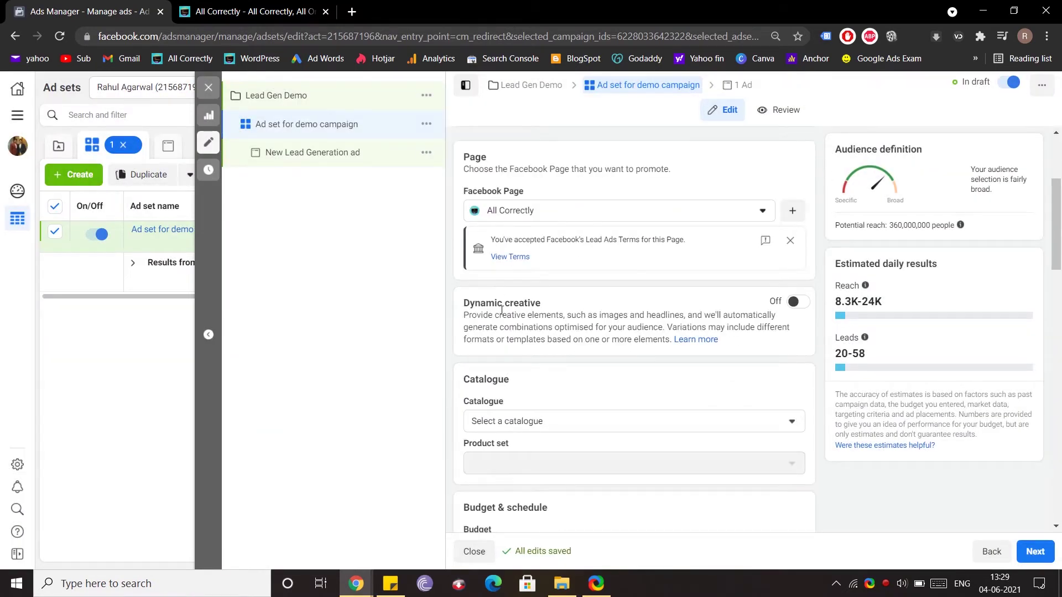
{"action": "left_click", "coordinate": [794, 302]}
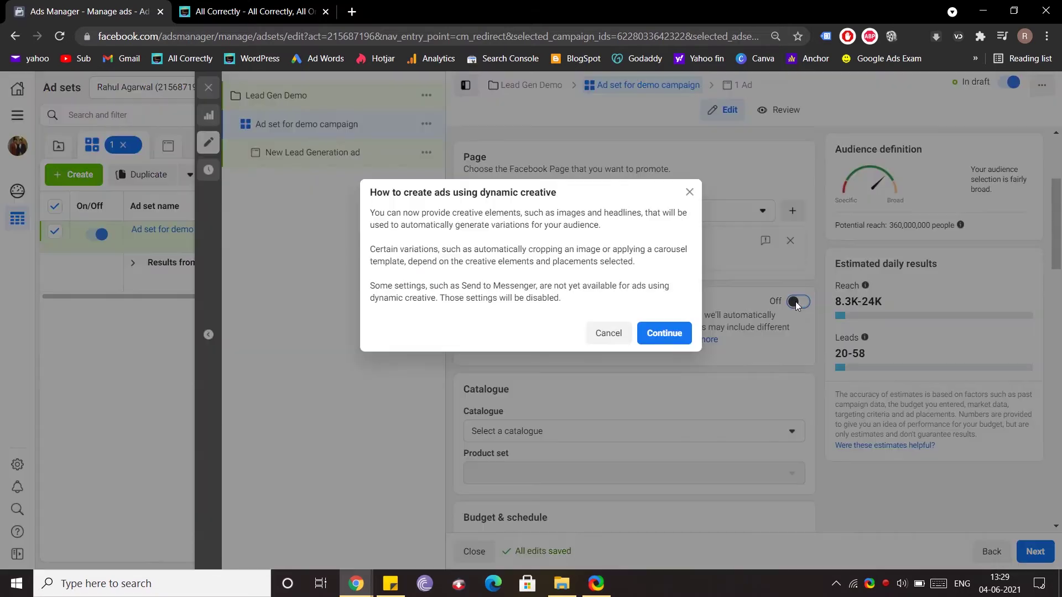
{"action": "left_click", "coordinate": [652, 335]}
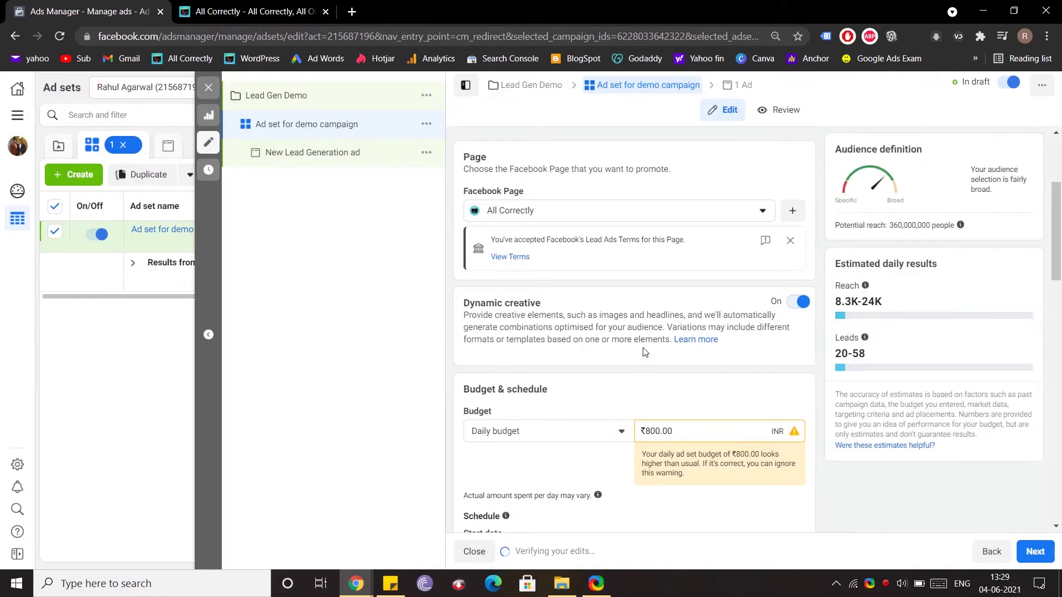
Step: Set the ad set's daily budget to ₹100
{"action": "scroll", "coordinate": [644, 352], "scroll_direction": "down", "scroll_amount": 2}
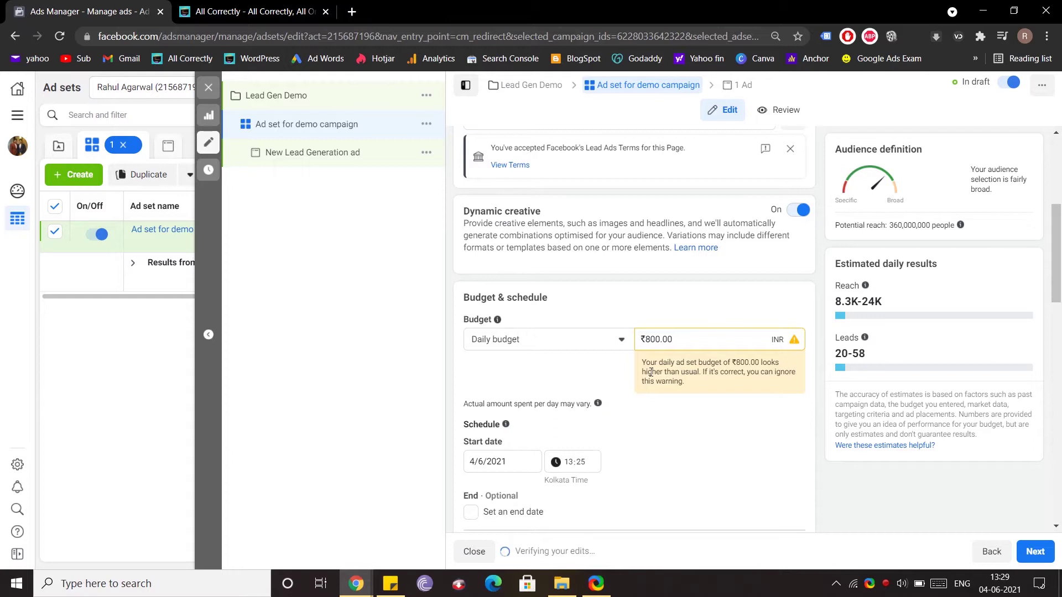
{"action": "left_click", "coordinate": [534, 338]}
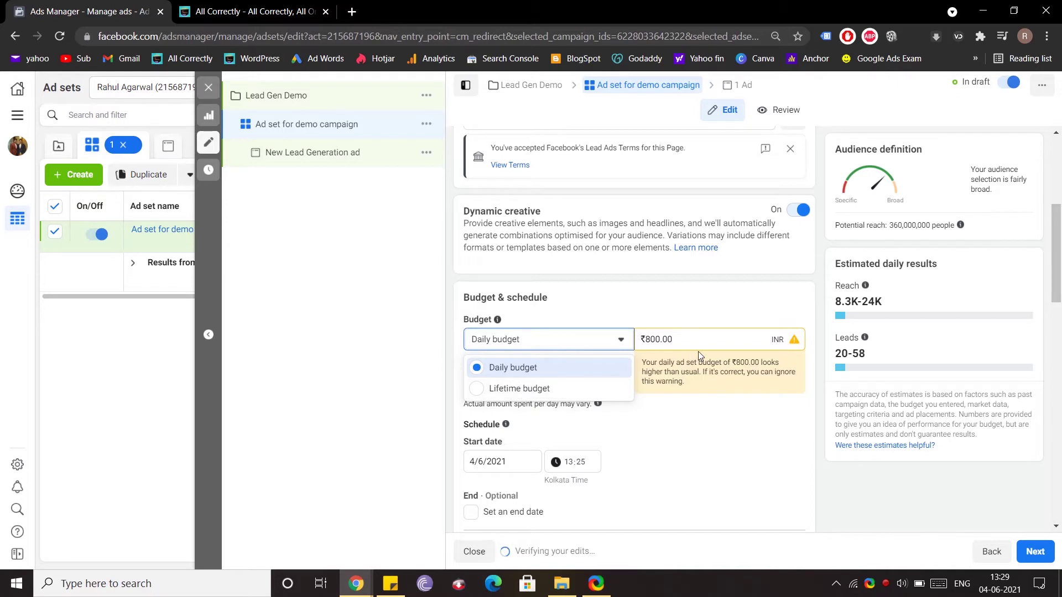
{"action": "left_click_drag", "start_coordinate": [697, 348], "coordinate": [610, 350]}
{"action": "type", "text": "100"}
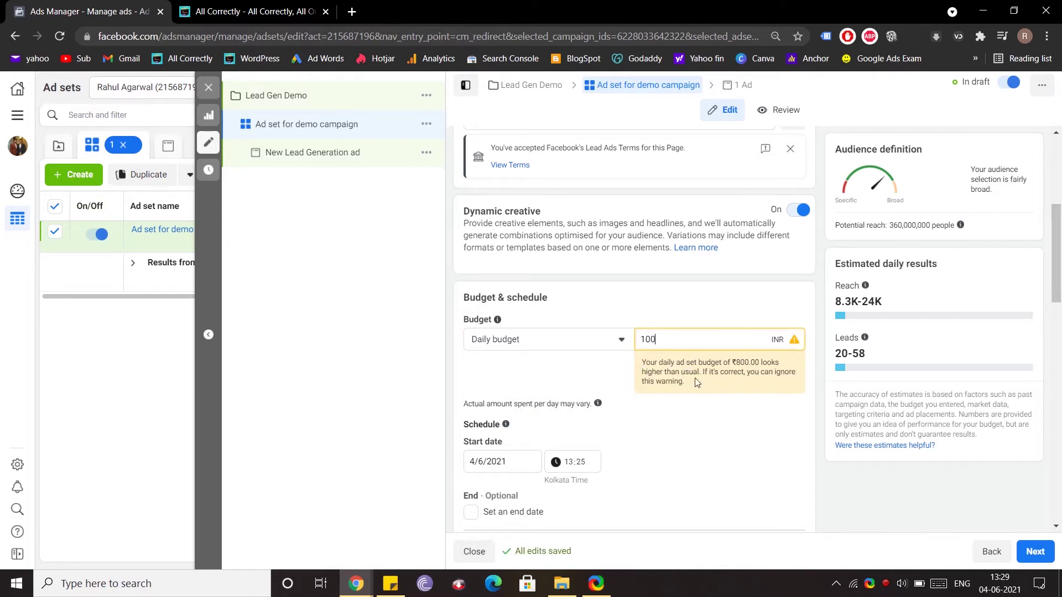
{"action": "left_click", "coordinate": [527, 413]}
{"action": "left_click", "coordinate": [685, 429]}
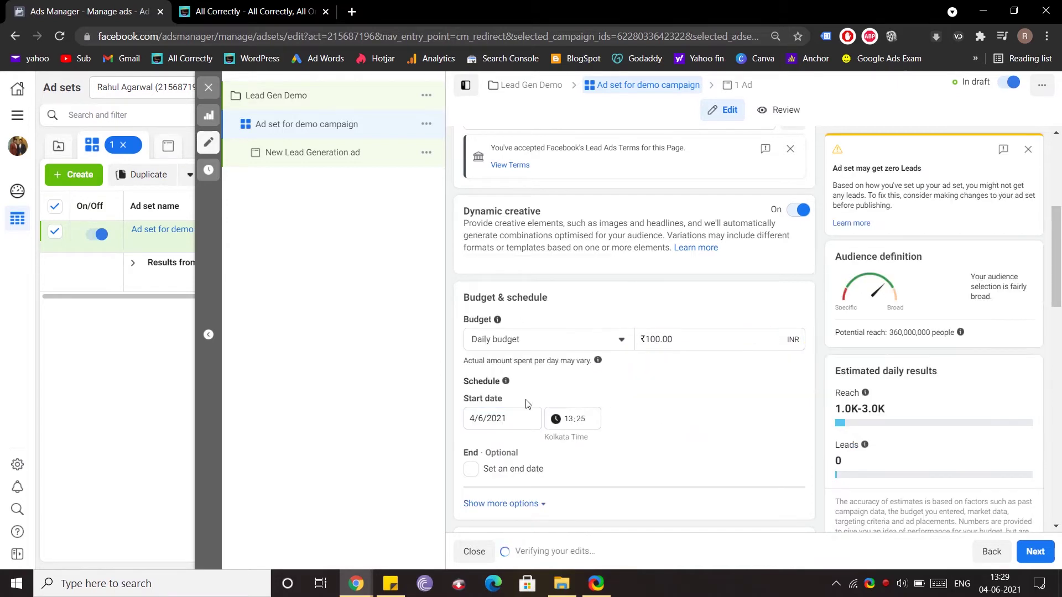
Step: Add an end date of 9/6/2021 to the ad set's schedule
{"action": "scroll", "coordinate": [526, 405], "scroll_direction": "down", "scroll_amount": 2}
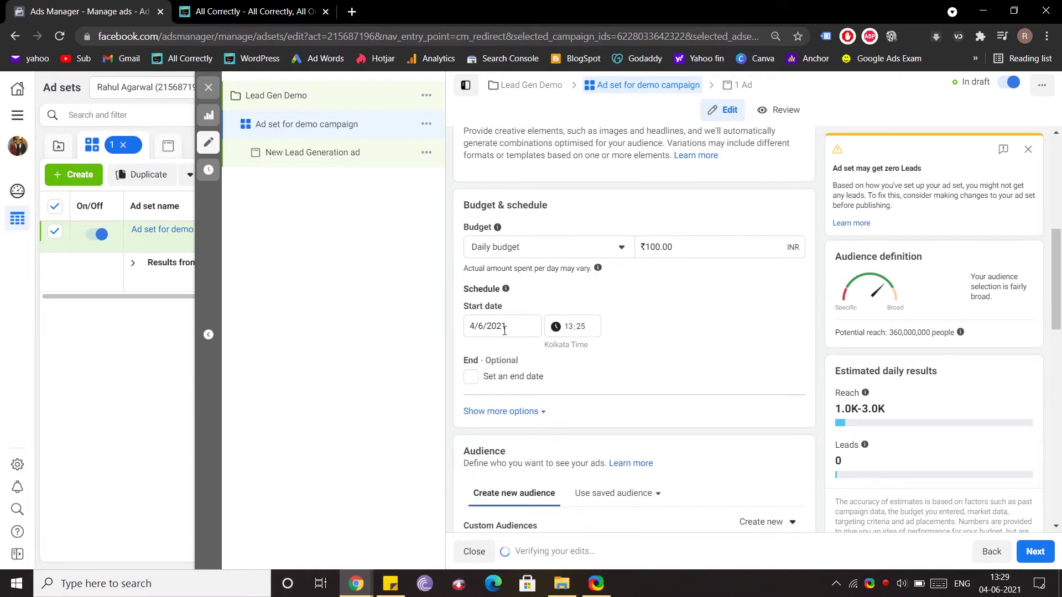
{"action": "left_click", "coordinate": [481, 376]}
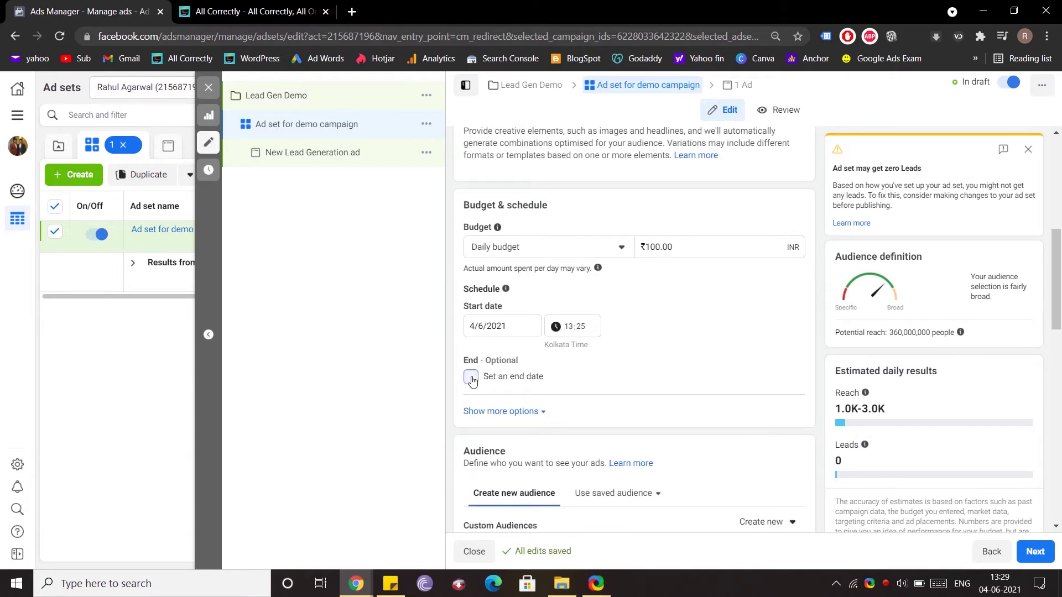
{"action": "scroll", "coordinate": [489, 374], "scroll_direction": "down", "scroll_amount": 1}
{"action": "left_click", "coordinate": [487, 311]}
{"action": "left_click", "coordinate": [542, 400]}
Step: Apply the saved audience "Quotes 1" to the ad set and review its targeting details
{"action": "scroll", "coordinate": [531, 325], "scroll_direction": "down", "scroll_amount": 3}
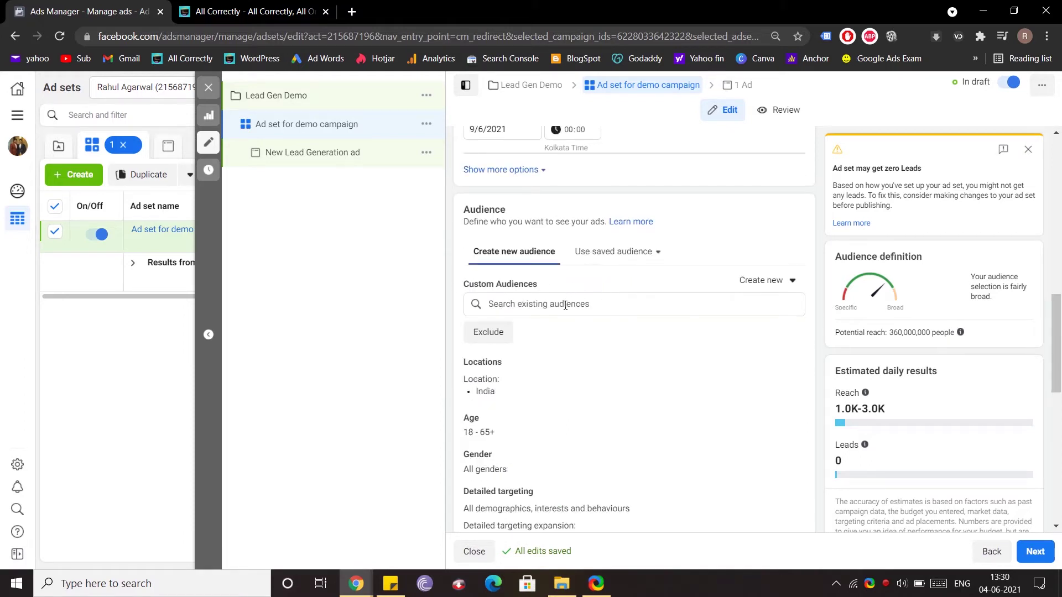
{"action": "scroll", "coordinate": [567, 298], "scroll_direction": "down", "scroll_amount": 2}
{"action": "left_click", "coordinate": [612, 159]}
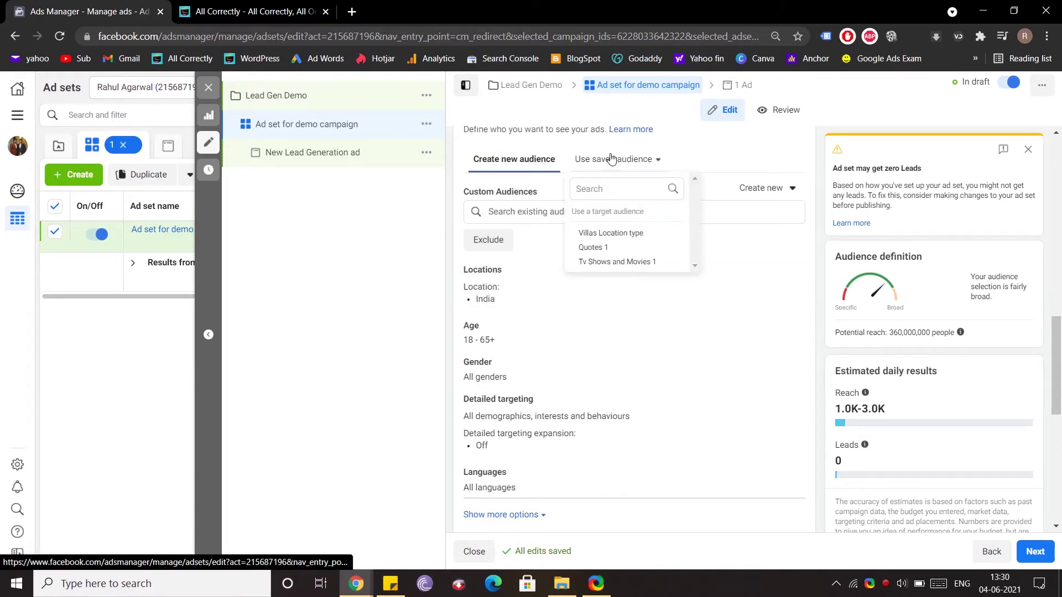
{"action": "left_click", "coordinate": [593, 247]}
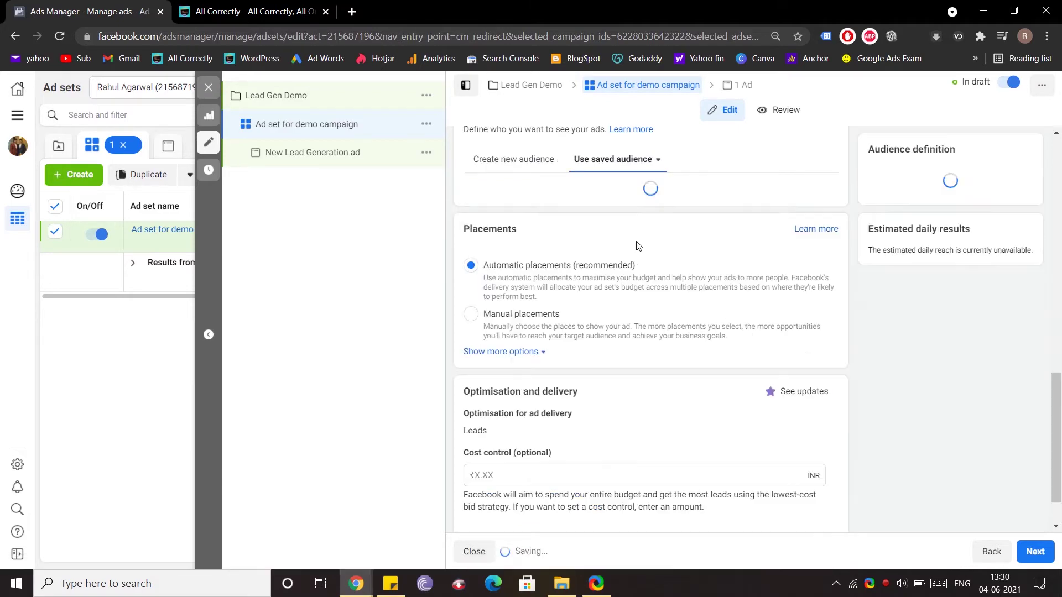
{"action": "scroll", "coordinate": [548, 247], "scroll_direction": "down", "scroll_amount": 2}
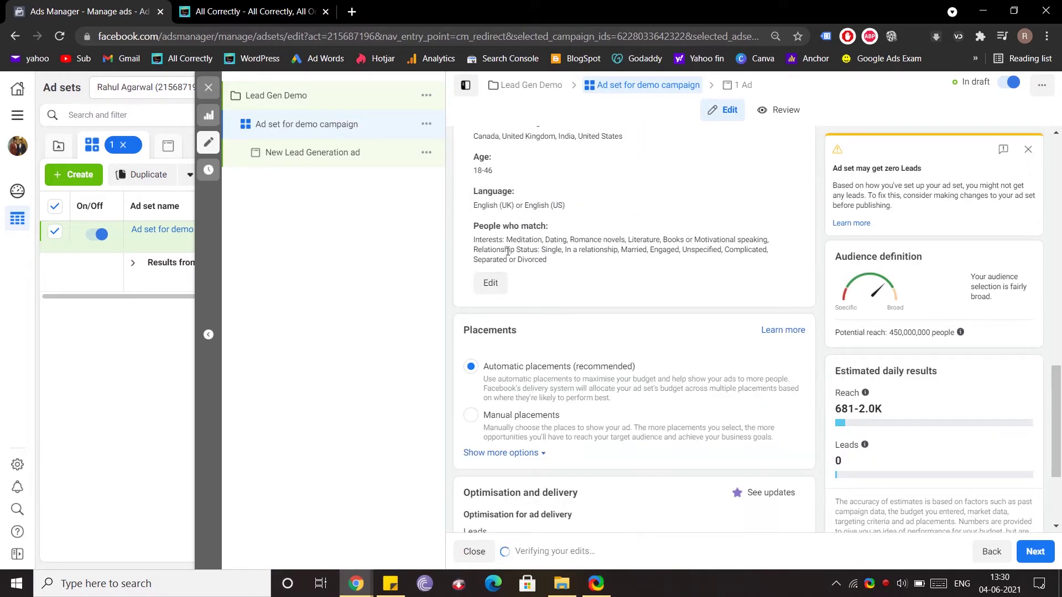
{"action": "scroll", "coordinate": [508, 247], "scroll_direction": "up", "scroll_amount": 2}
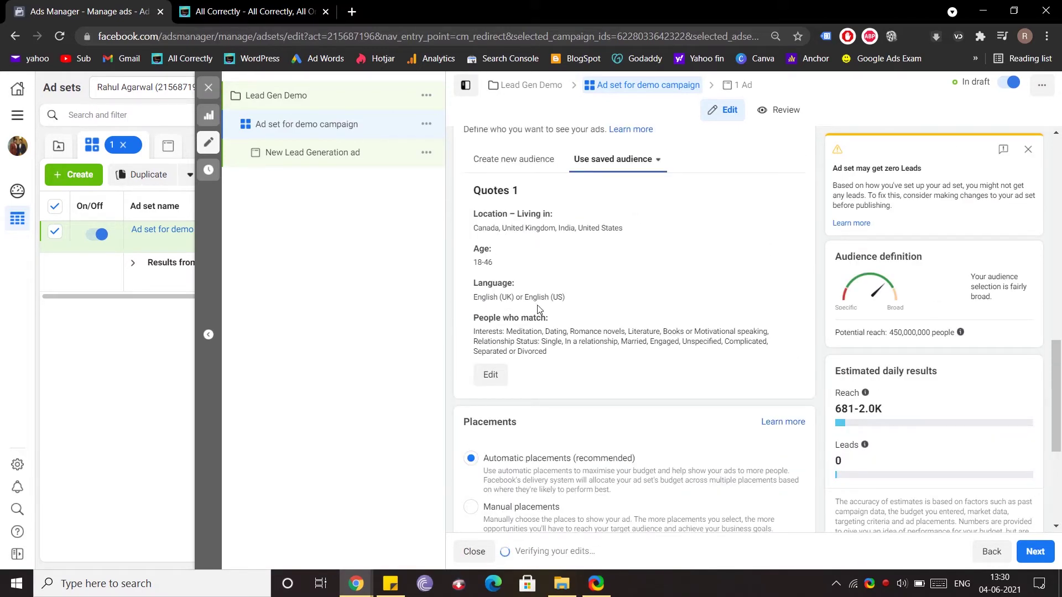
{"action": "scroll", "coordinate": [524, 326], "scroll_direction": "down", "scroll_amount": 2}
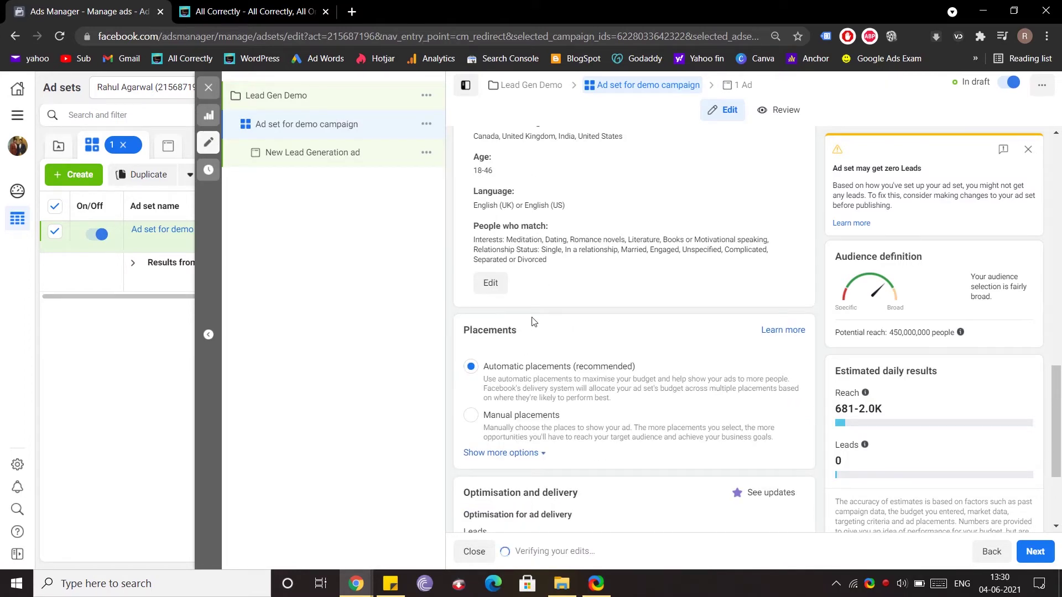
Step: Switch the ad set to manual placements and exclude Facebook Marketplace from the feed placements
{"action": "scroll", "coordinate": [528, 324], "scroll_direction": "down", "scroll_amount": 2}
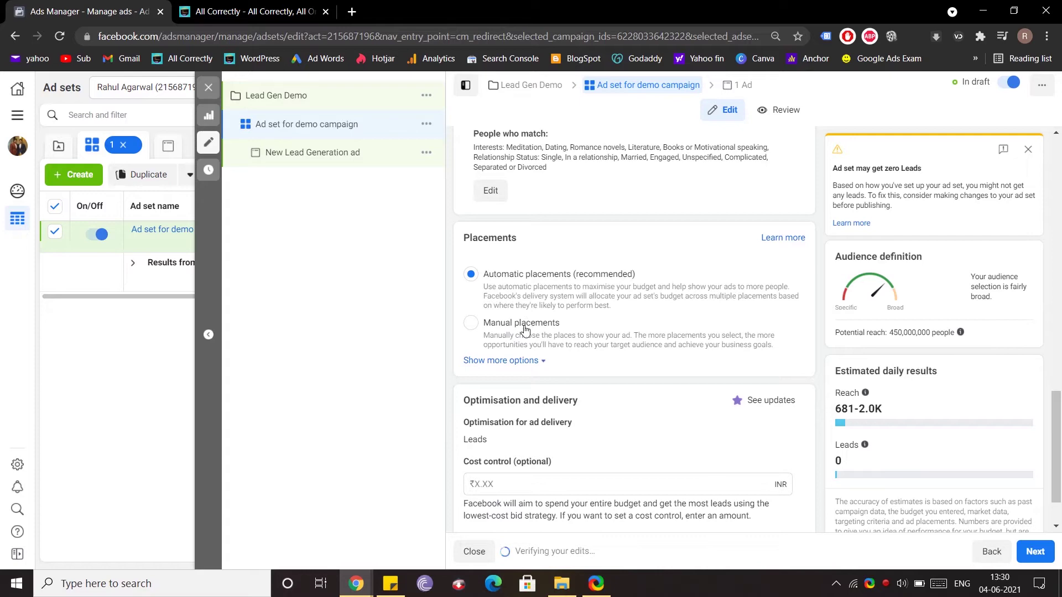
{"action": "left_click", "coordinate": [490, 334]}
{"action": "scroll", "coordinate": [518, 334], "scroll_direction": "down", "scroll_amount": 4}
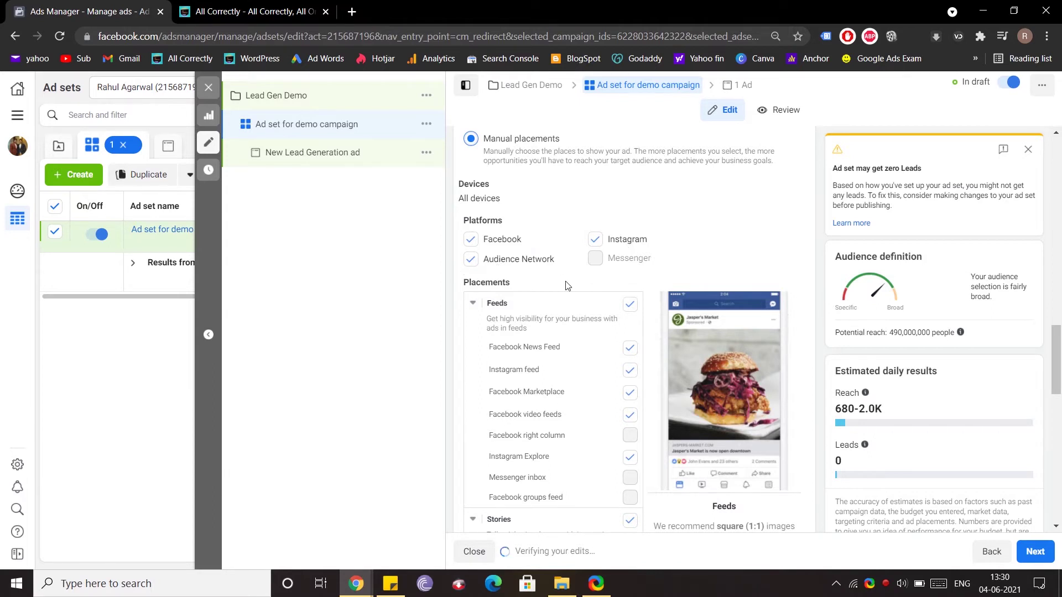
{"action": "scroll", "coordinate": [559, 299], "scroll_direction": "down", "scroll_amount": 2}
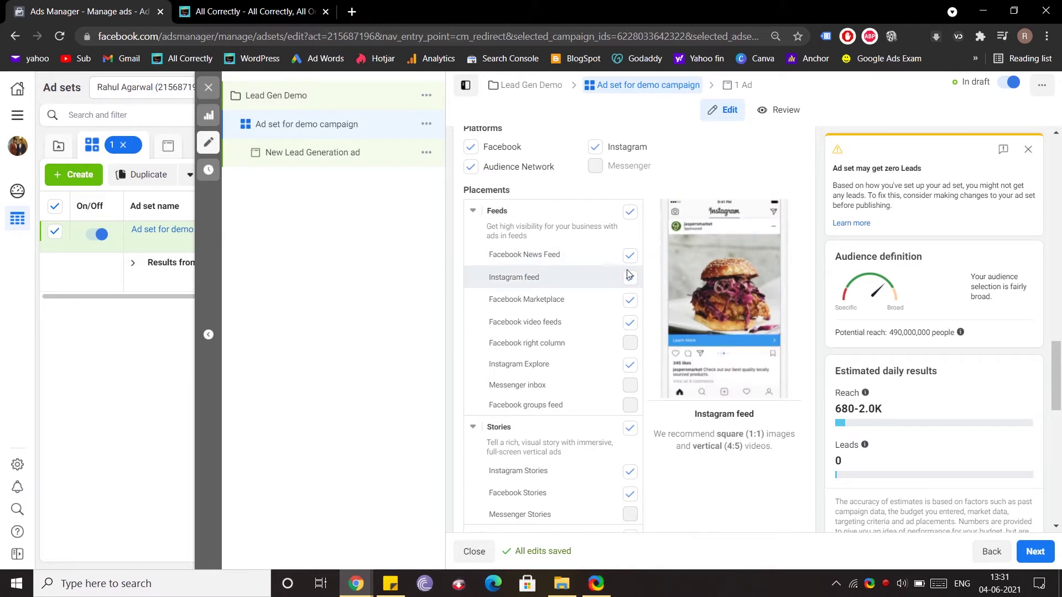
{"action": "left_click", "coordinate": [631, 301]}
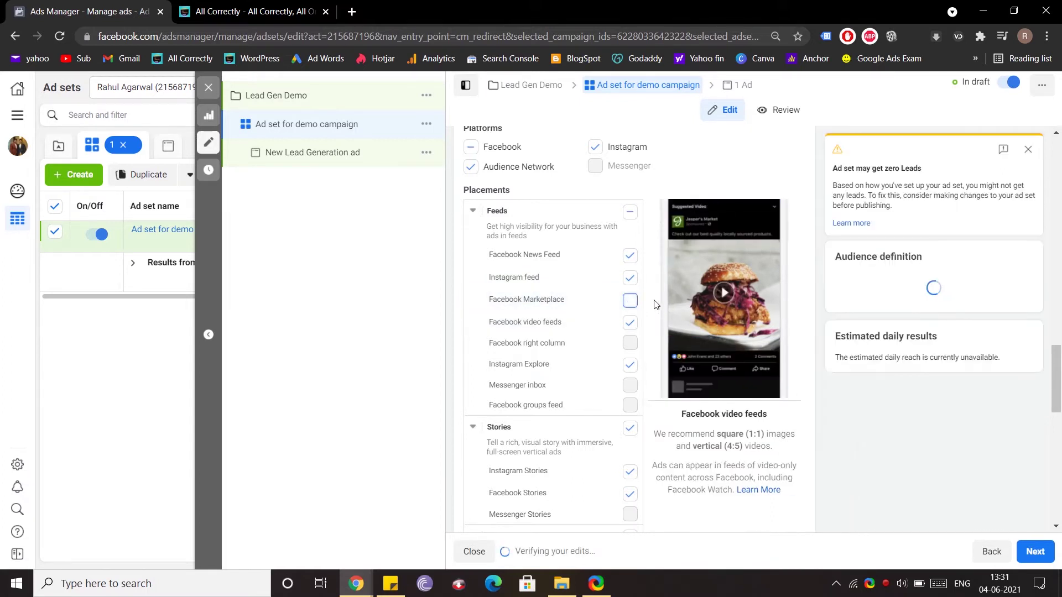
{"action": "left_click", "coordinate": [630, 323]}
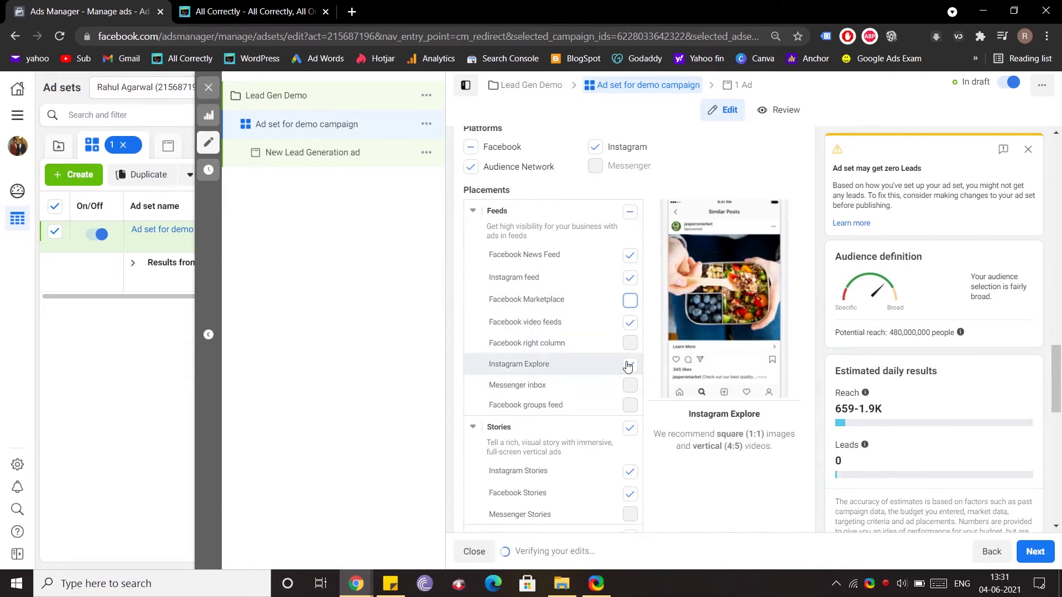
Step: Exclude the Facebook in-stream videos, In-article, and Apps and sites placements from the ad set
{"action": "scroll", "coordinate": [627, 367], "scroll_direction": "down", "scroll_amount": 2}
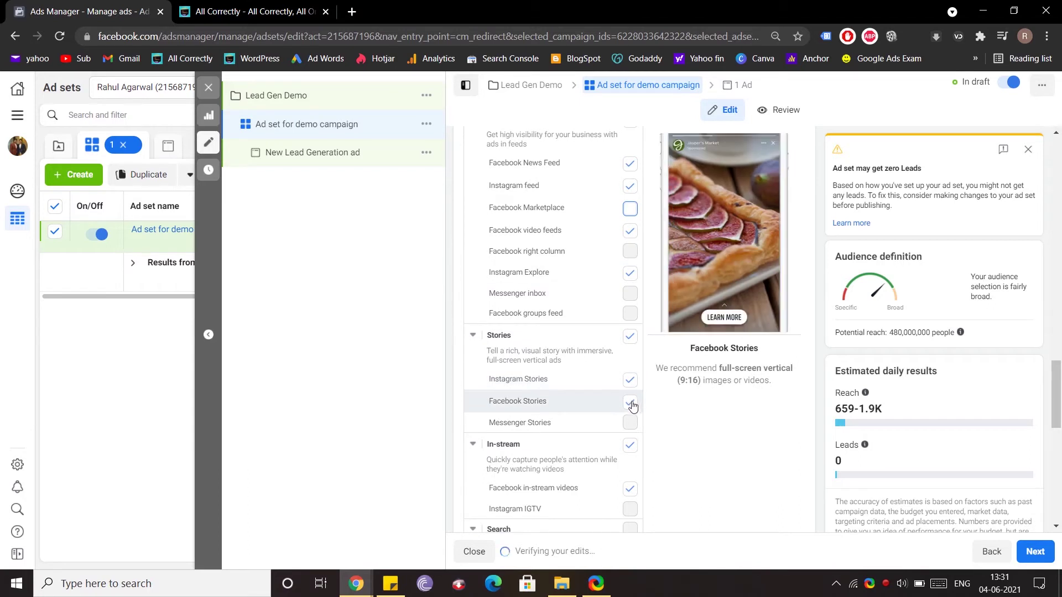
{"action": "scroll", "coordinate": [633, 407], "scroll_direction": "down", "scroll_amount": 2}
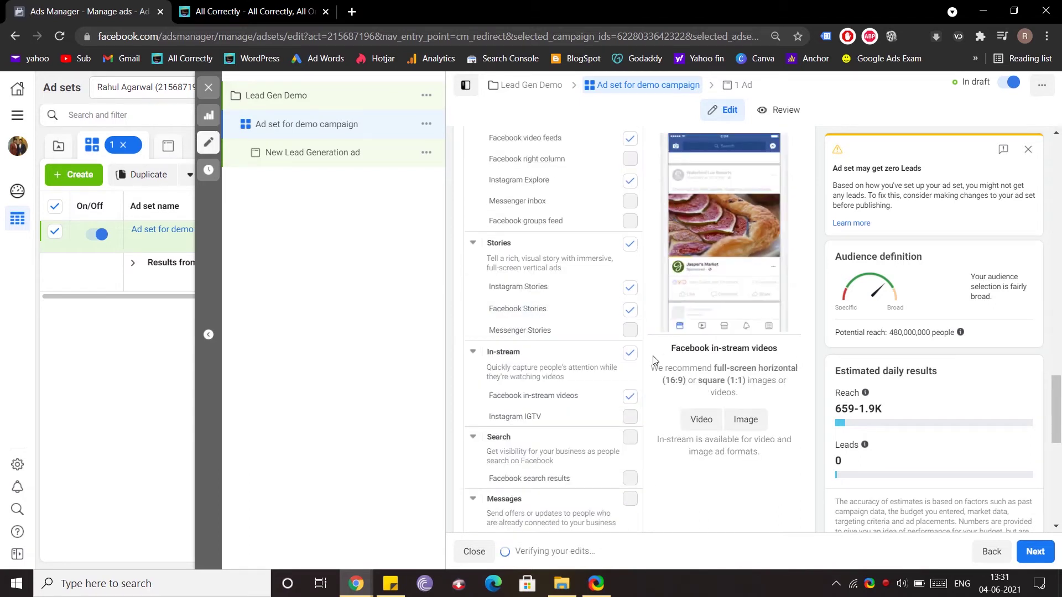
{"action": "left_click", "coordinate": [630, 396]}
{"action": "scroll", "coordinate": [656, 391], "scroll_direction": "down", "scroll_amount": 2}
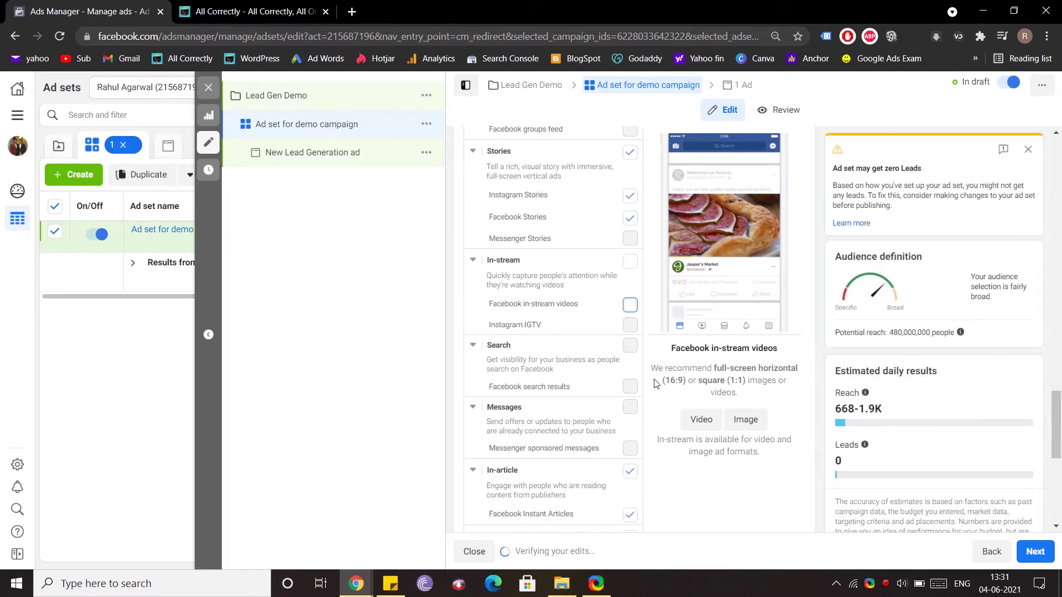
{"action": "scroll", "coordinate": [654, 383], "scroll_direction": "down", "scroll_amount": 4}
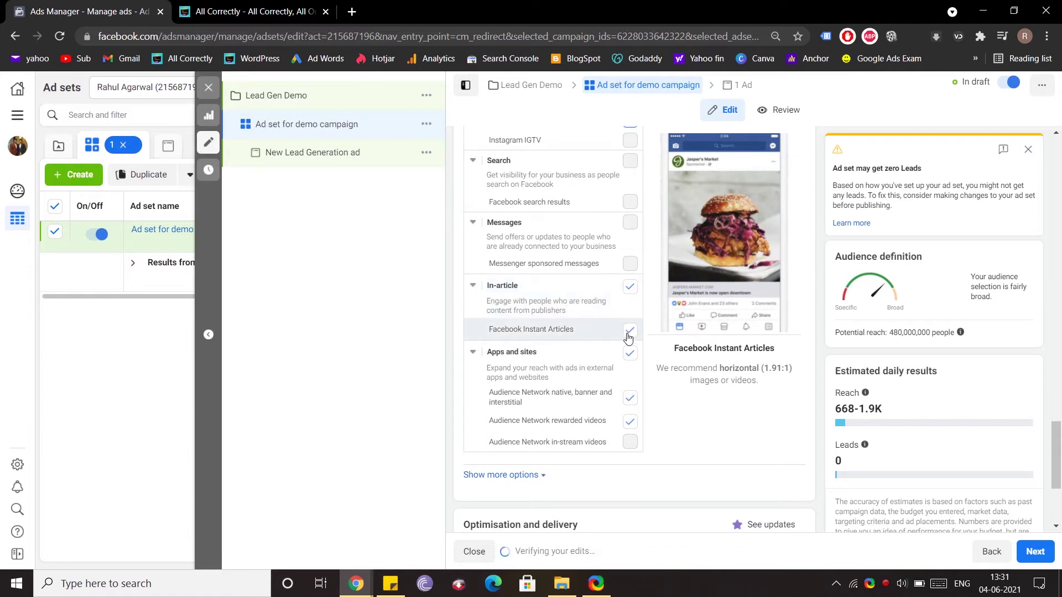
{"action": "left_click", "coordinate": [630, 286]}
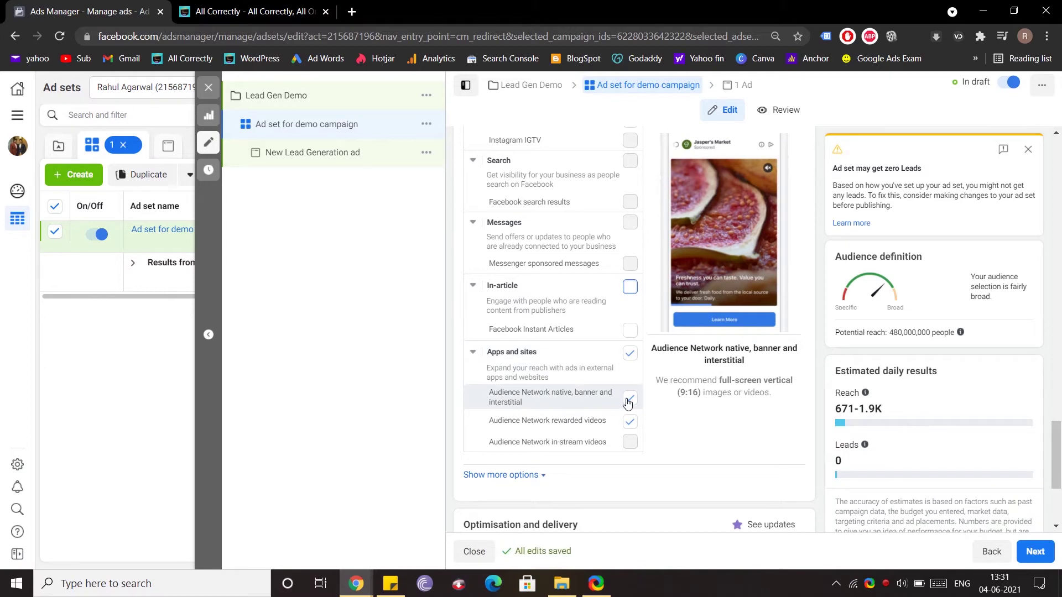
{"action": "left_click", "coordinate": [630, 353]}
Step: Check the mobile device choices for the placements, keeping all mobile devices, and try limiting delivery to Wi-Fi connections
{"action": "scroll", "coordinate": [628, 380], "scroll_direction": "down", "scroll_amount": 3}
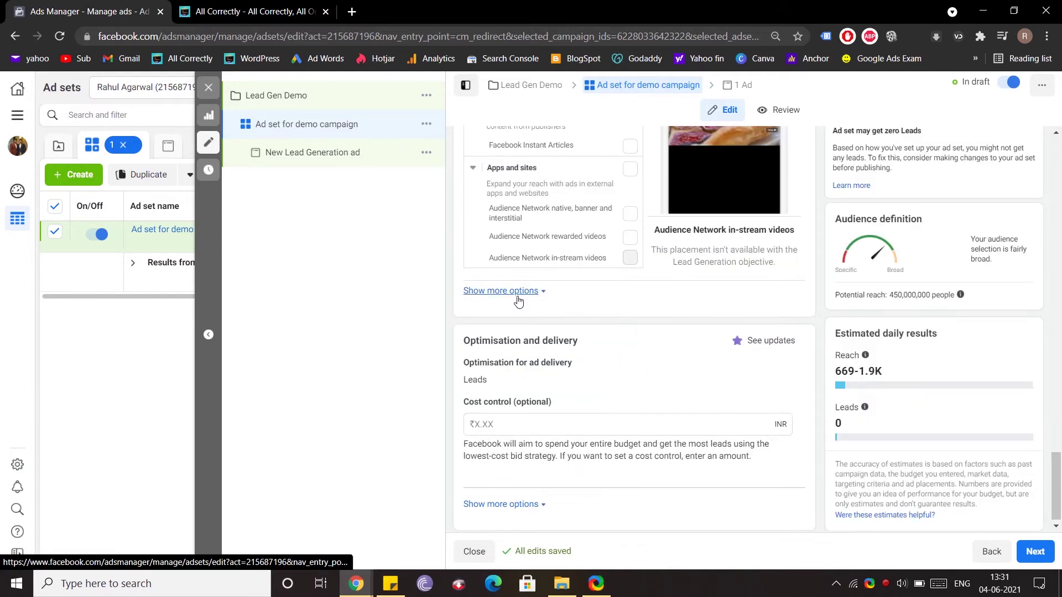
{"action": "left_click", "coordinate": [514, 293]}
{"action": "mouse_move", "coordinate": [493, 341]}
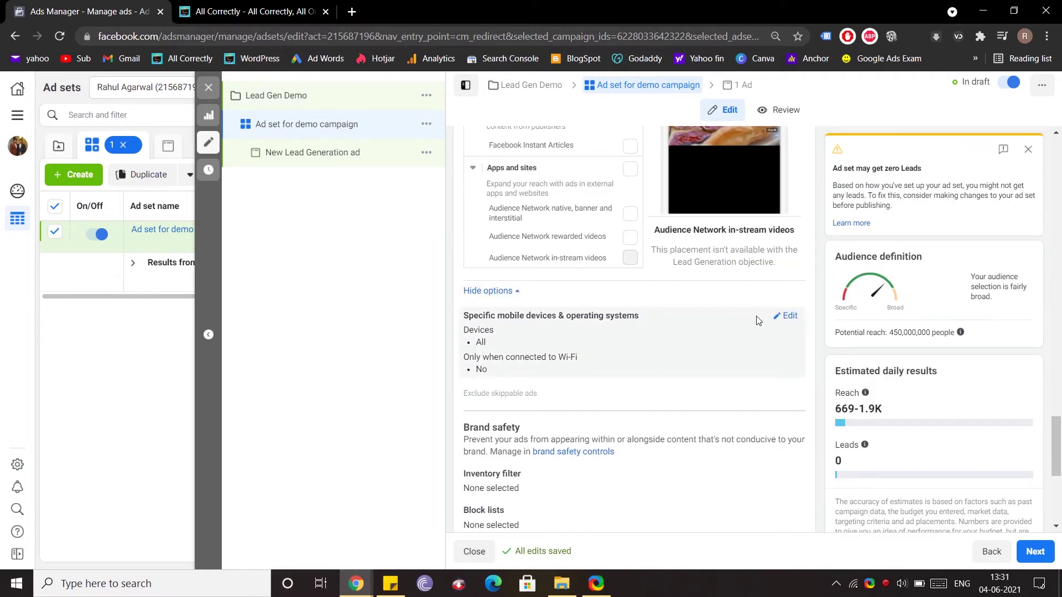
{"action": "left_click", "coordinate": [790, 315]}
{"action": "left_click", "coordinate": [619, 343]}
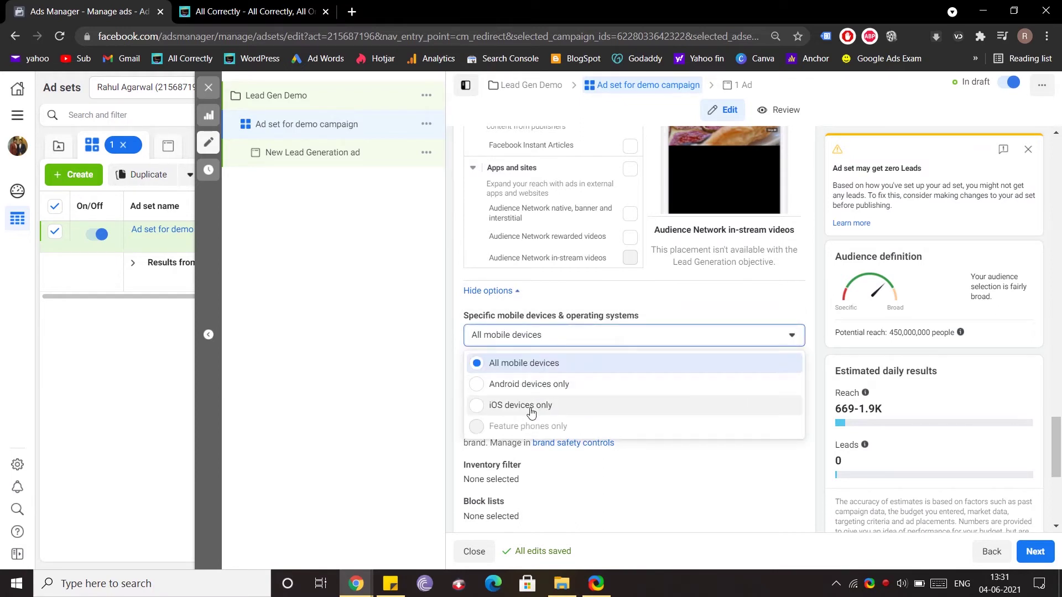
{"action": "left_click", "coordinate": [502, 365]}
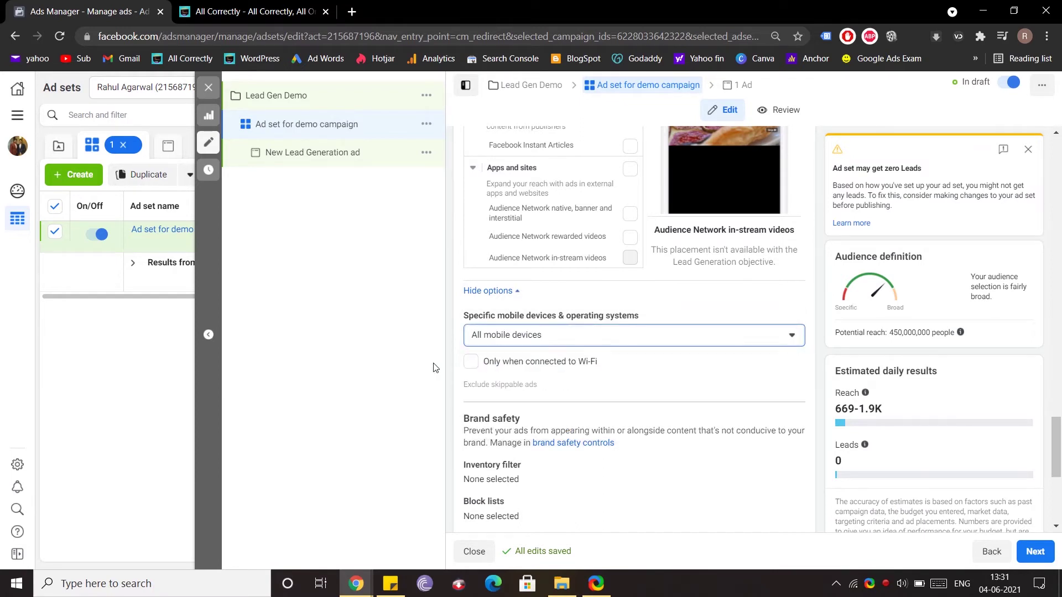
{"action": "left_click", "coordinate": [471, 363]}
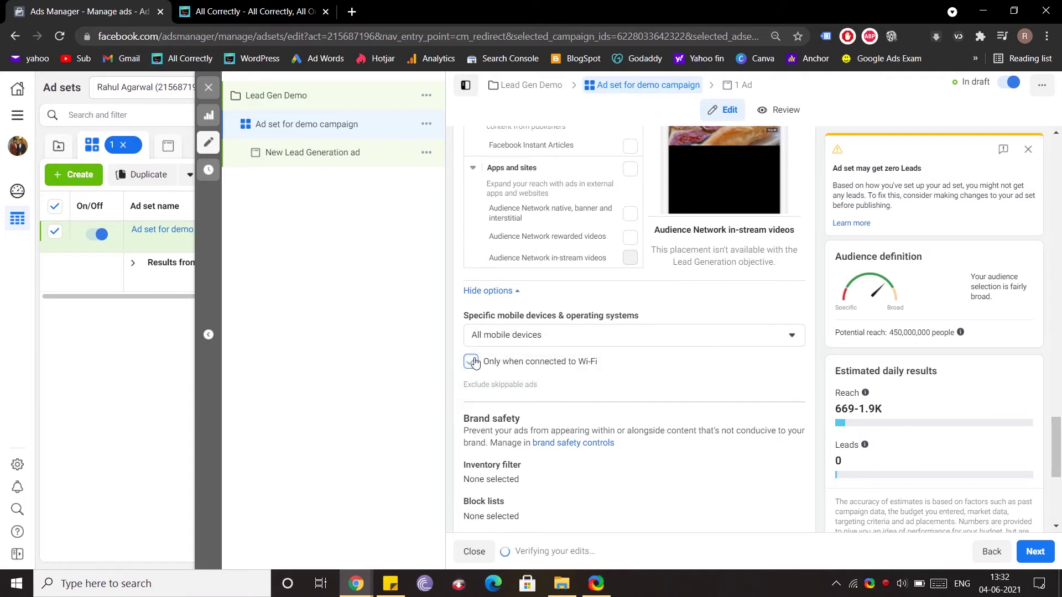
{"action": "left_click", "coordinate": [471, 363]}
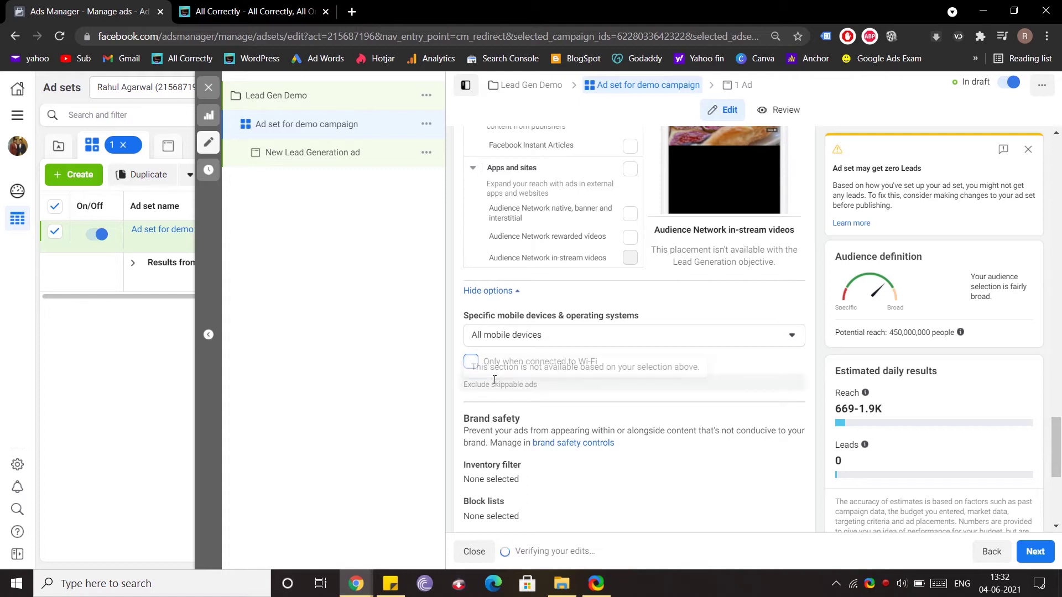
Step: Review the ad set's brand safety settings and its optimisation and delivery options, including the charging and delivery types
{"action": "scroll", "coordinate": [508, 297], "scroll_direction": "down", "scroll_amount": 2}
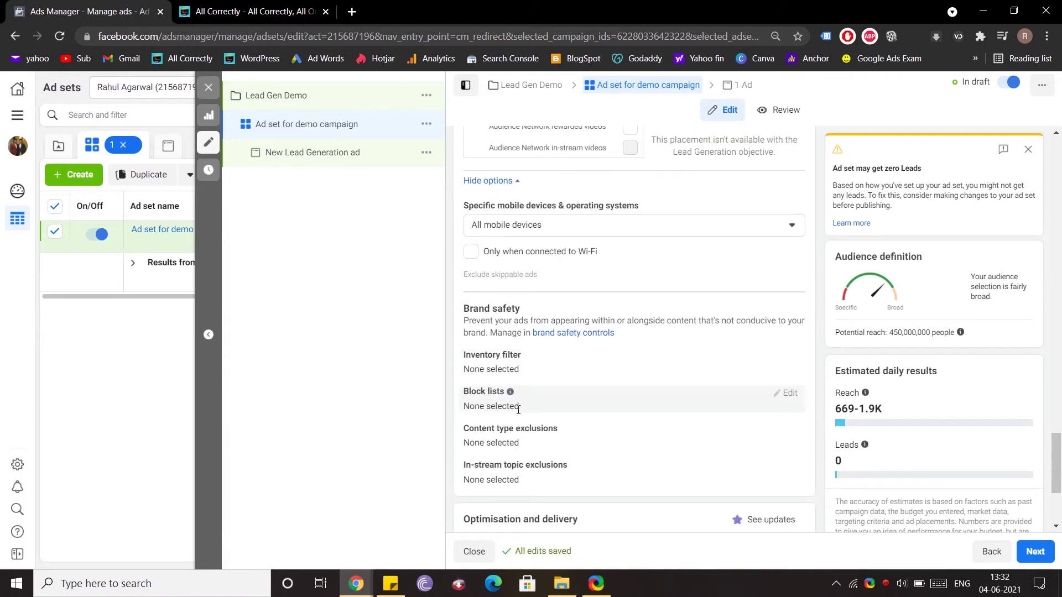
{"action": "scroll", "coordinate": [522, 468], "scroll_direction": "down", "scroll_amount": 2}
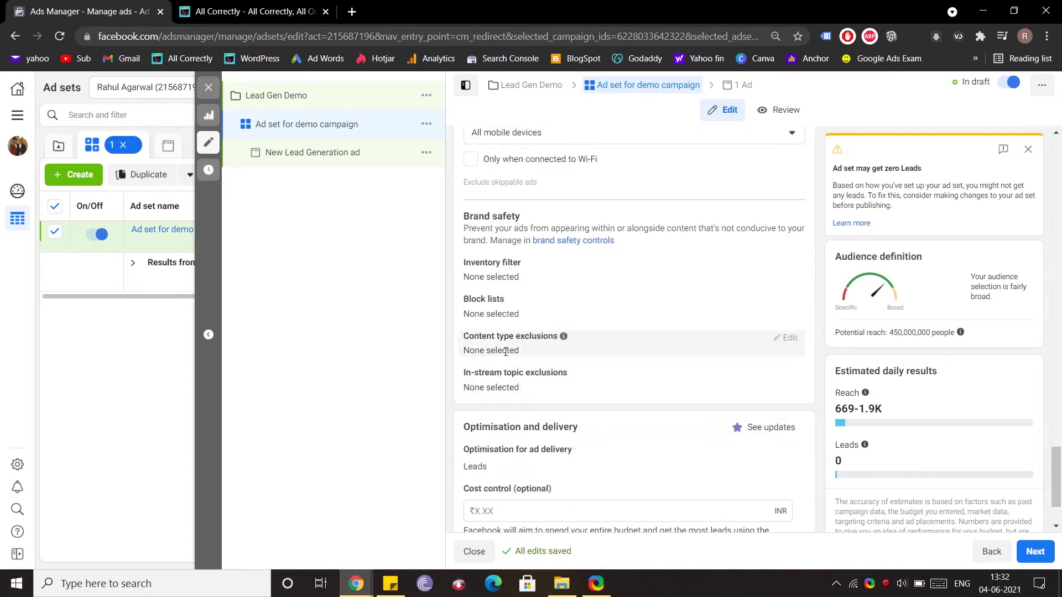
{"action": "scroll", "coordinate": [502, 351], "scroll_direction": "down", "scroll_amount": 2}
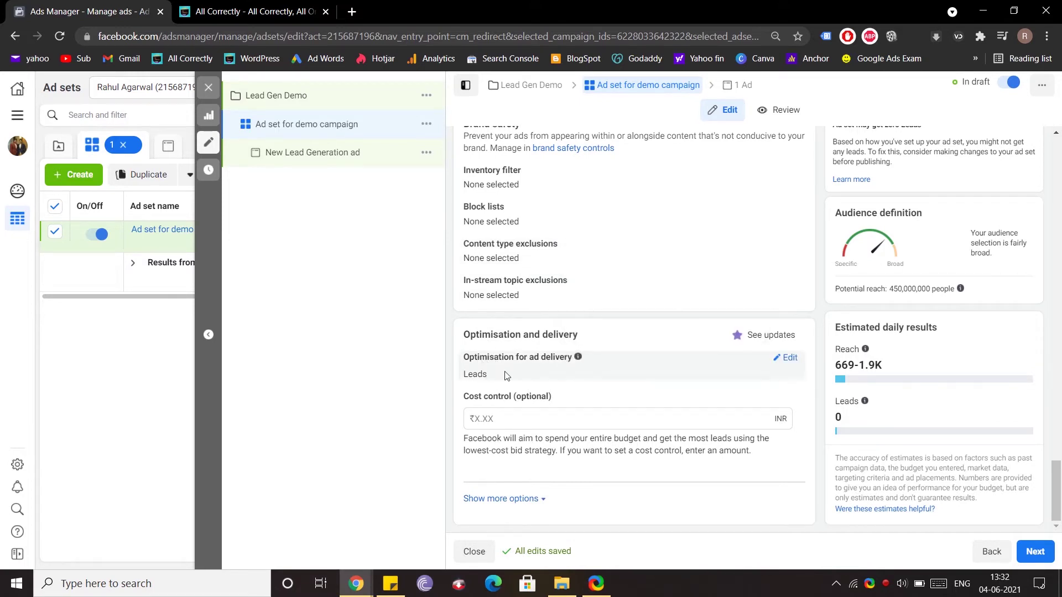
{"action": "left_click", "coordinate": [528, 499]}
{"action": "scroll", "coordinate": [525, 492], "scroll_direction": "down", "scroll_amount": 1}
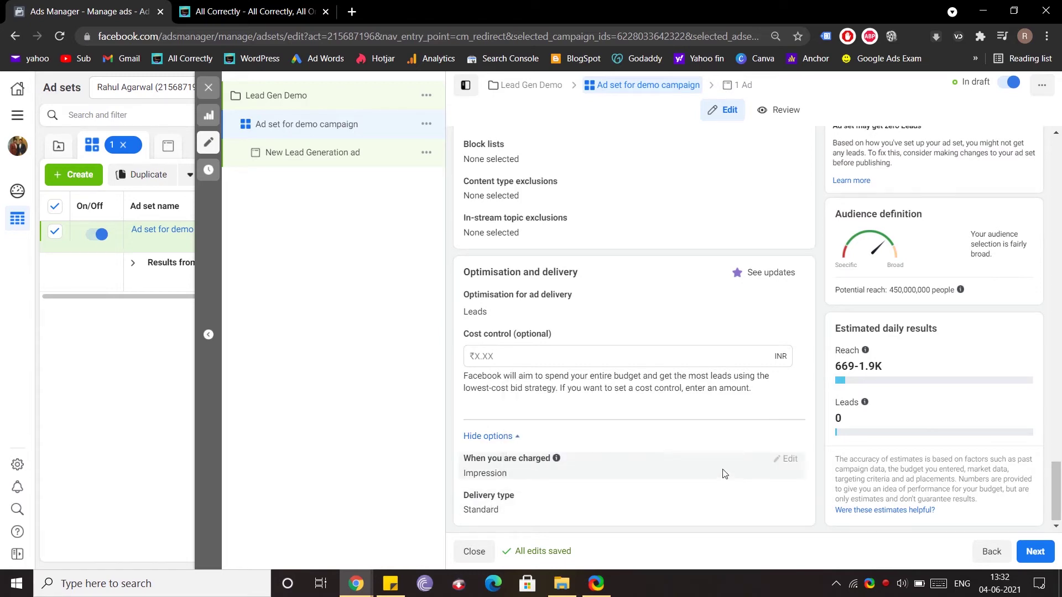
Step: Set the ad set's daily budget to ₹200
{"action": "scroll", "coordinate": [731, 471], "scroll_direction": "up", "scroll_amount": 4}
{"action": "scroll", "coordinate": [731, 471], "scroll_direction": "up", "scroll_amount": 15}
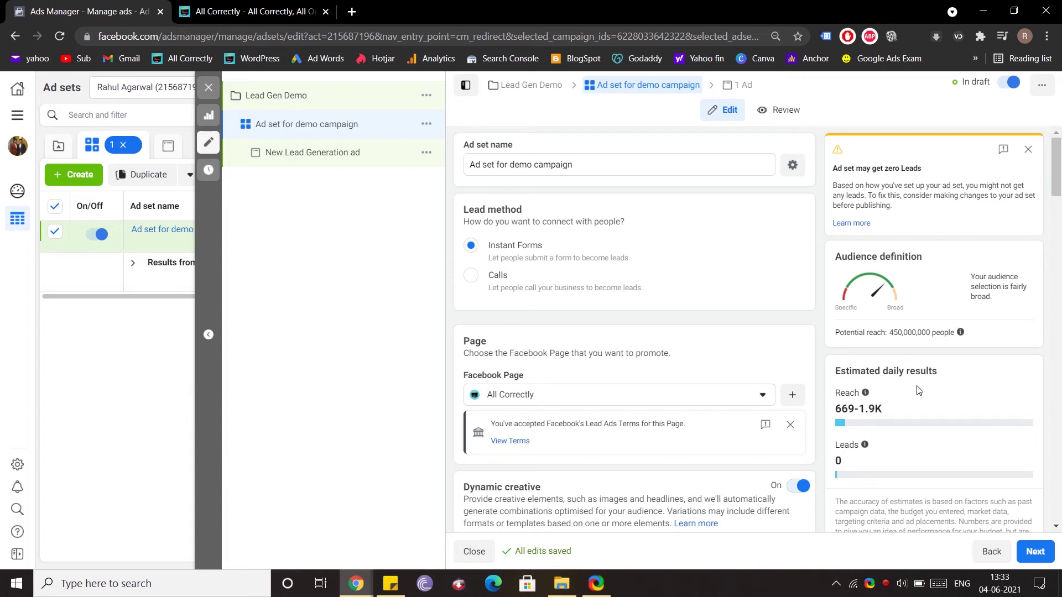
{"action": "scroll", "coordinate": [700, 370], "scroll_direction": "down", "scroll_amount": 3}
{"action": "scroll", "coordinate": [700, 371], "scroll_direction": "down", "scroll_amount": 2}
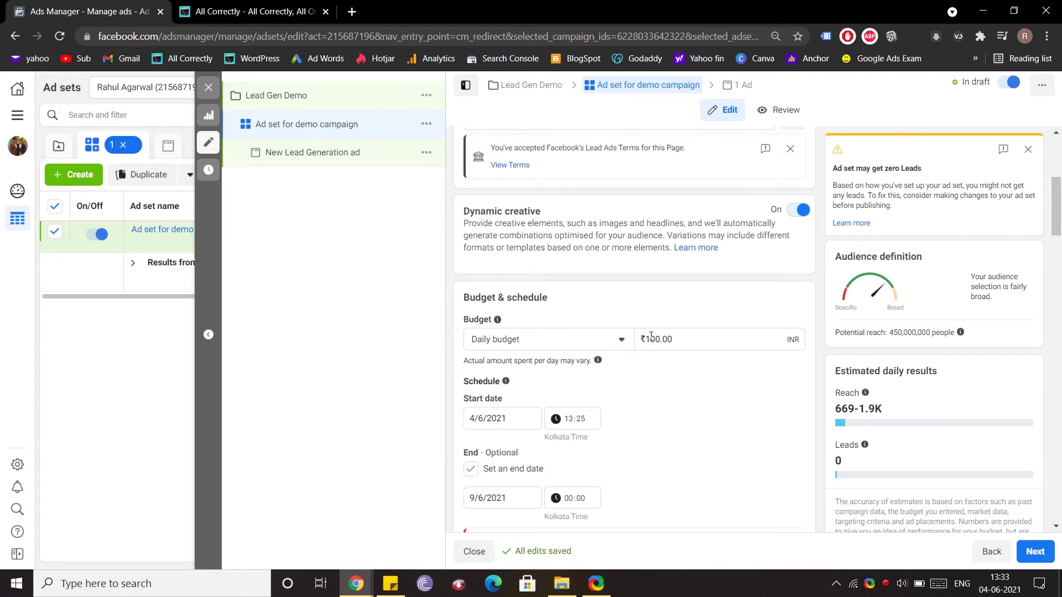
{"action": "left_click", "coordinate": [671, 339]}
{"action": "key", "text": "BackSpace"}
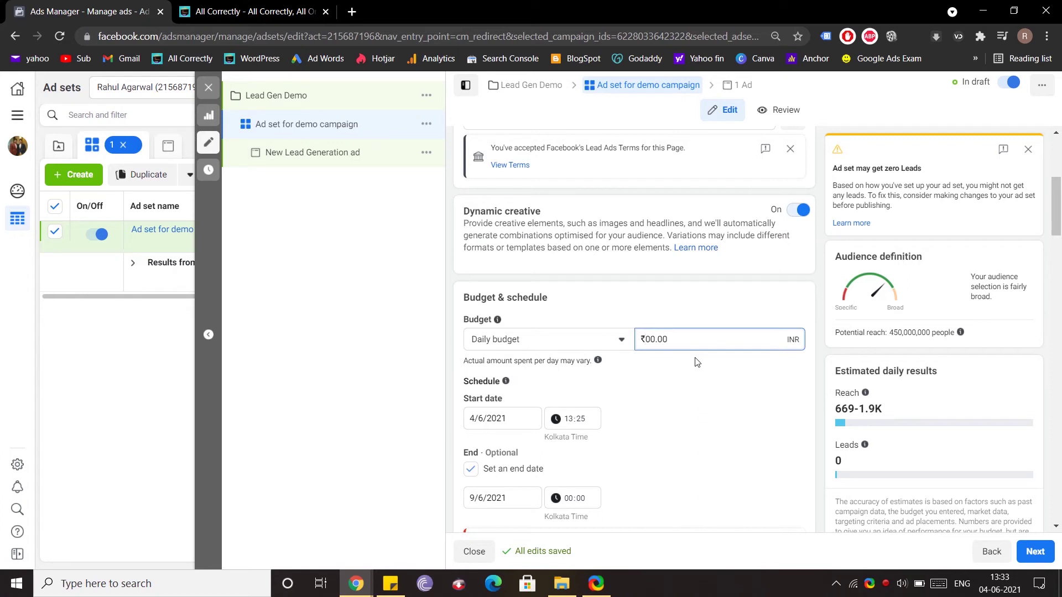
{"action": "type", "text": "2"}
{"action": "left_click", "coordinate": [719, 365]}
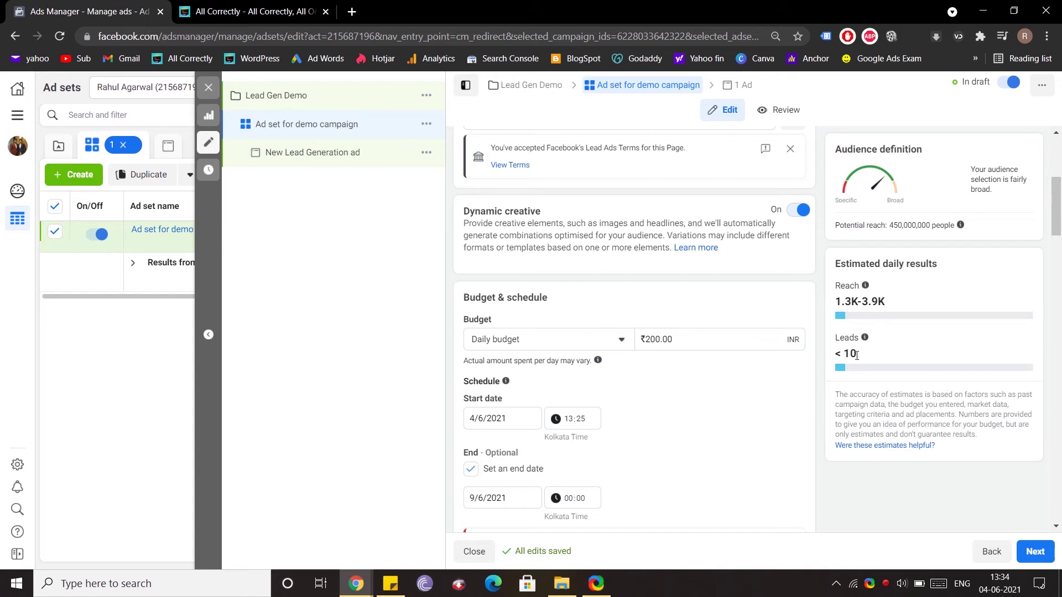
Step: Finish the ad set settings and proceed to editing the campaign's ad
{"action": "scroll", "coordinate": [718, 437], "scroll_direction": "down", "scroll_amount": 10}
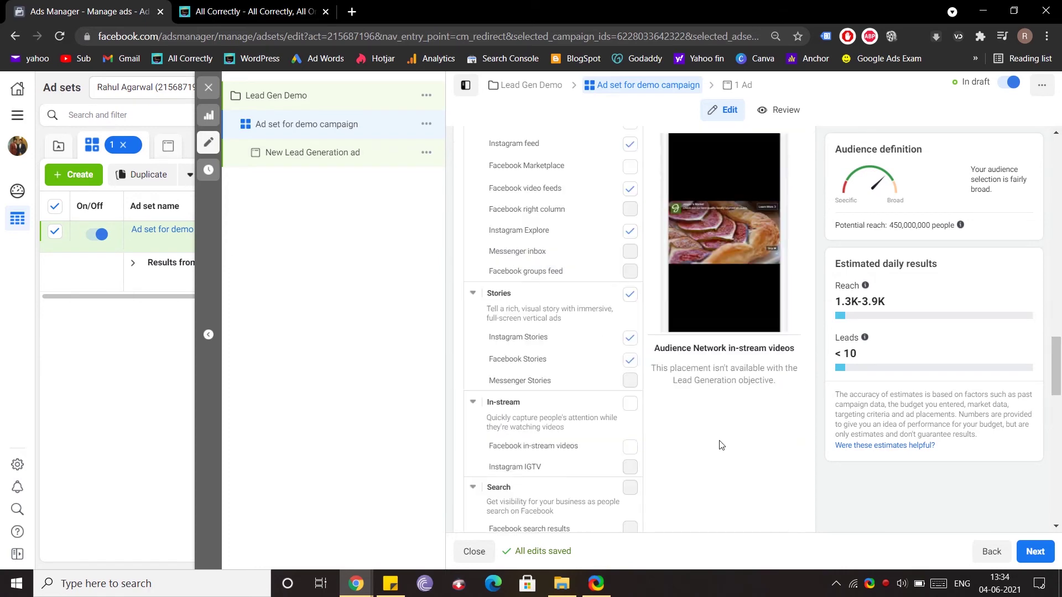
{"action": "scroll", "coordinate": [721, 445], "scroll_direction": "down", "scroll_amount": 10}
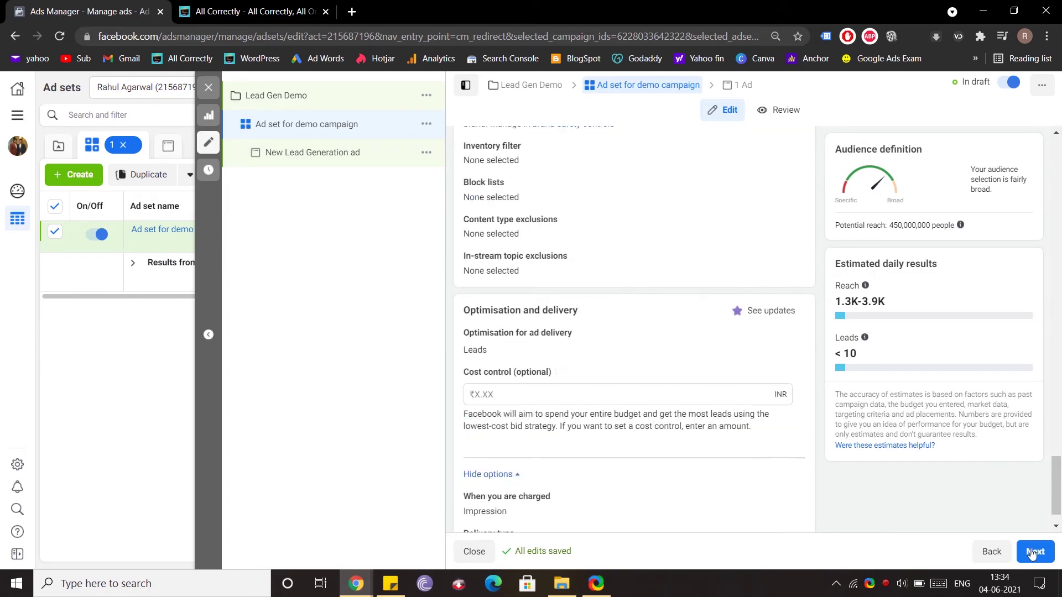
{"action": "left_click", "coordinate": [1033, 552]}
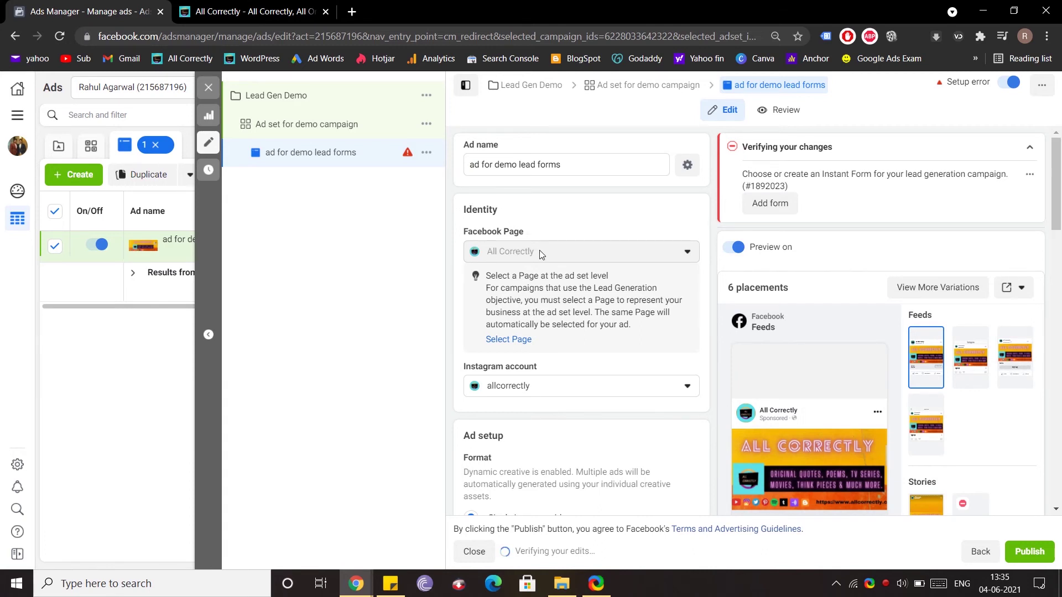
Step: Review the ad's Facebook Page, Instagram account, format, media and feed preview
{"action": "scroll", "coordinate": [553, 320], "scroll_direction": "down", "scroll_amount": 2}
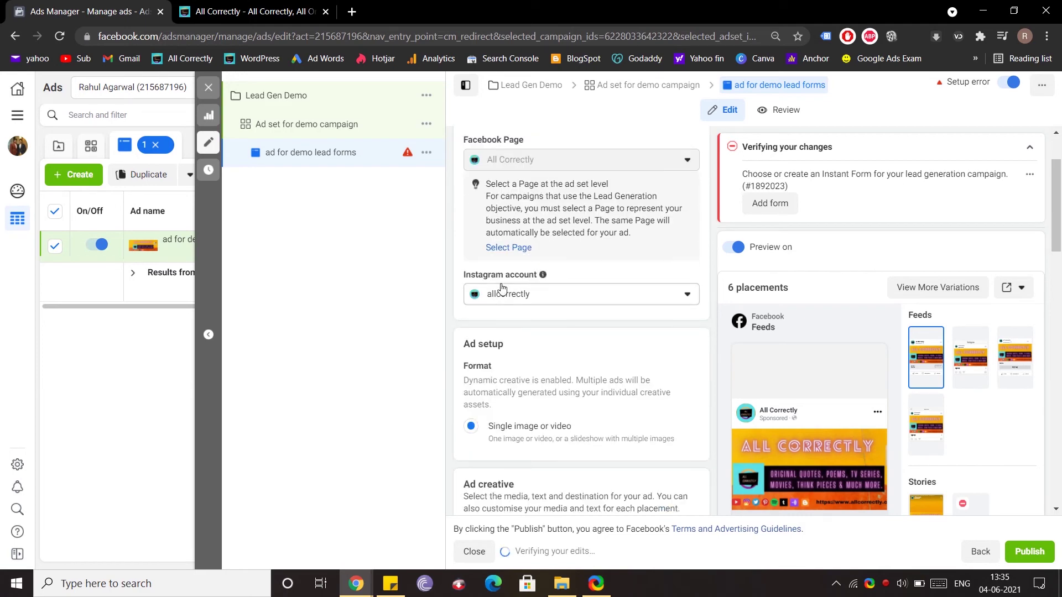
{"action": "scroll", "coordinate": [495, 271], "scroll_direction": "down", "scroll_amount": 2}
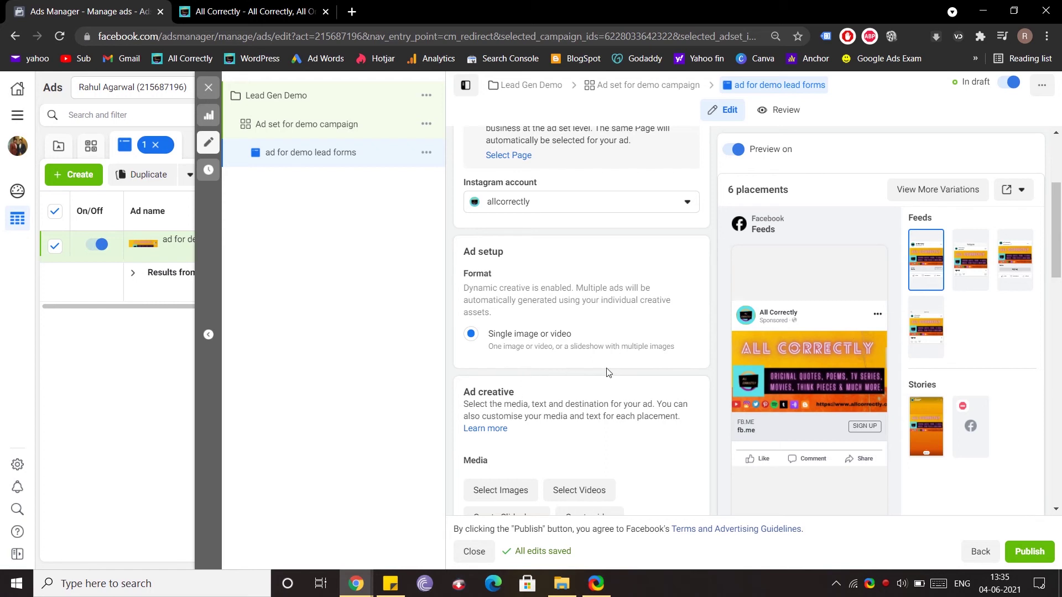
{"action": "scroll", "coordinate": [606, 372], "scroll_direction": "down", "scroll_amount": 2}
{"action": "scroll", "coordinate": [500, 310], "scroll_direction": "down", "scroll_amount": 2}
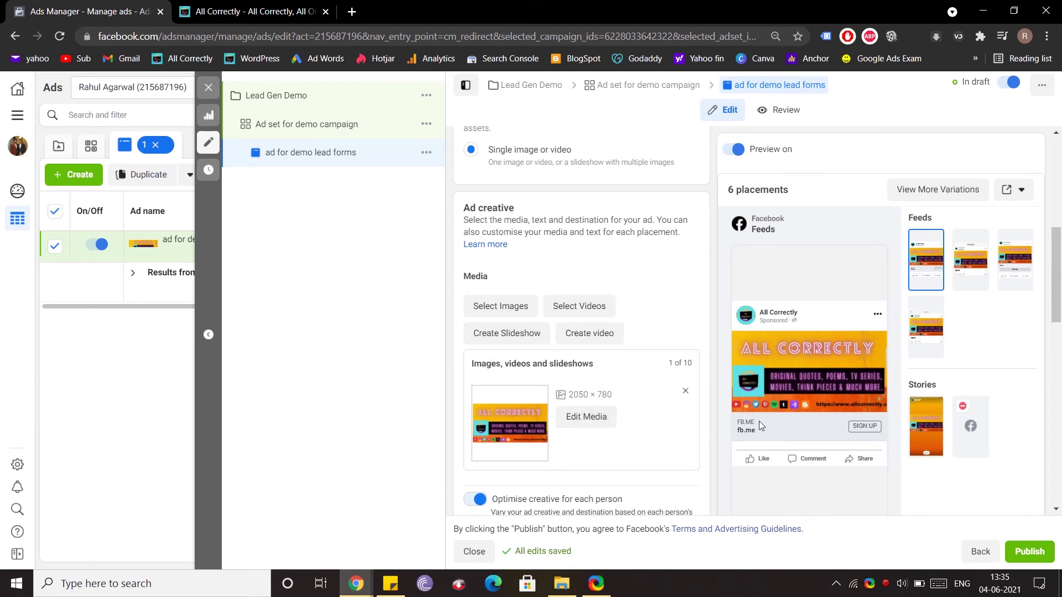
{"action": "mouse_move", "coordinate": [787, 393]}
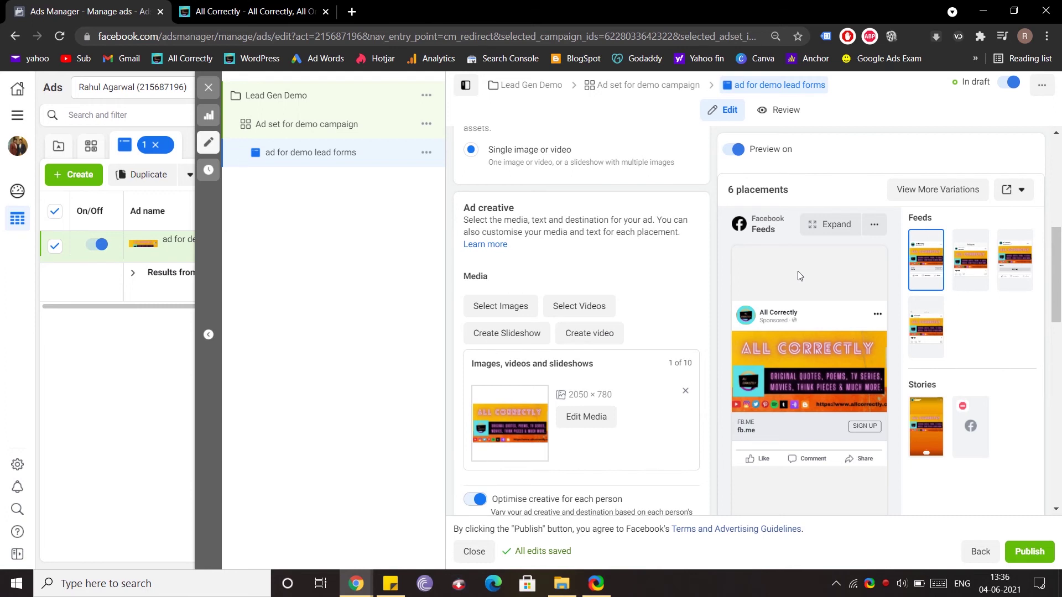
Step: Review the ad's primary text options, headline and description
{"action": "scroll", "coordinate": [580, 310], "scroll_direction": "down", "scroll_amount": 5}
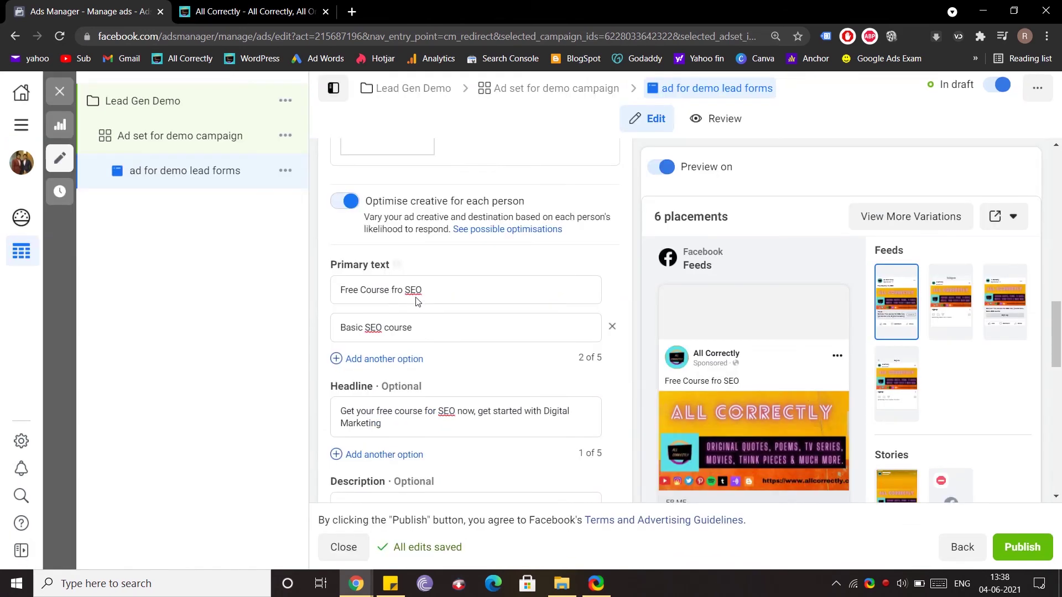
{"action": "scroll", "coordinate": [357, 194], "scroll_direction": "down", "scroll_amount": 2}
{"action": "scroll", "coordinate": [357, 191], "scroll_direction": "up", "scroll_amount": 2}
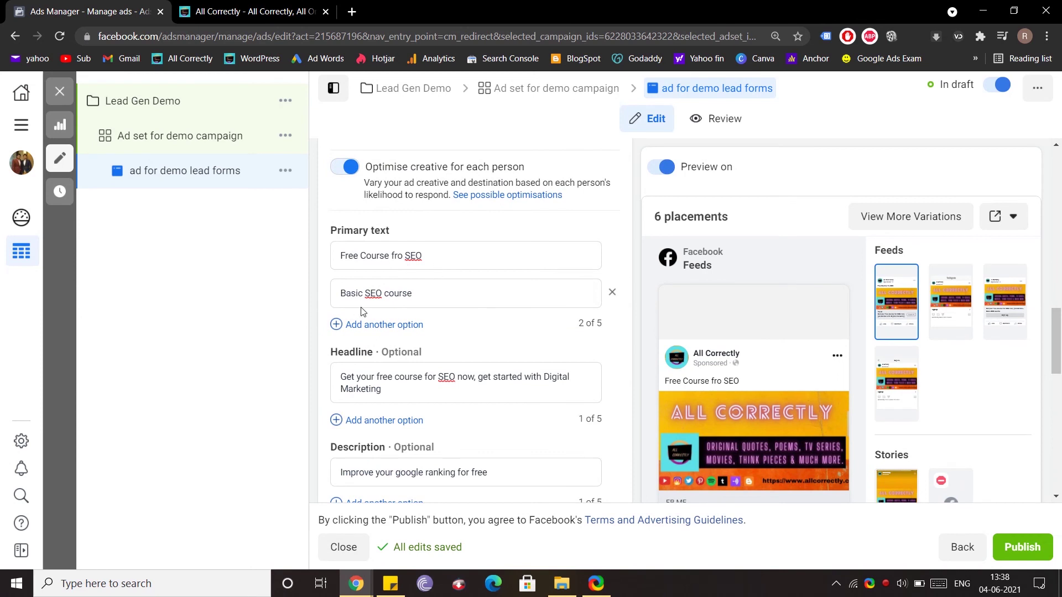
{"action": "mouse_move", "coordinate": [403, 329]}
{"action": "scroll", "coordinate": [355, 357], "scroll_direction": "down", "scroll_amount": 2}
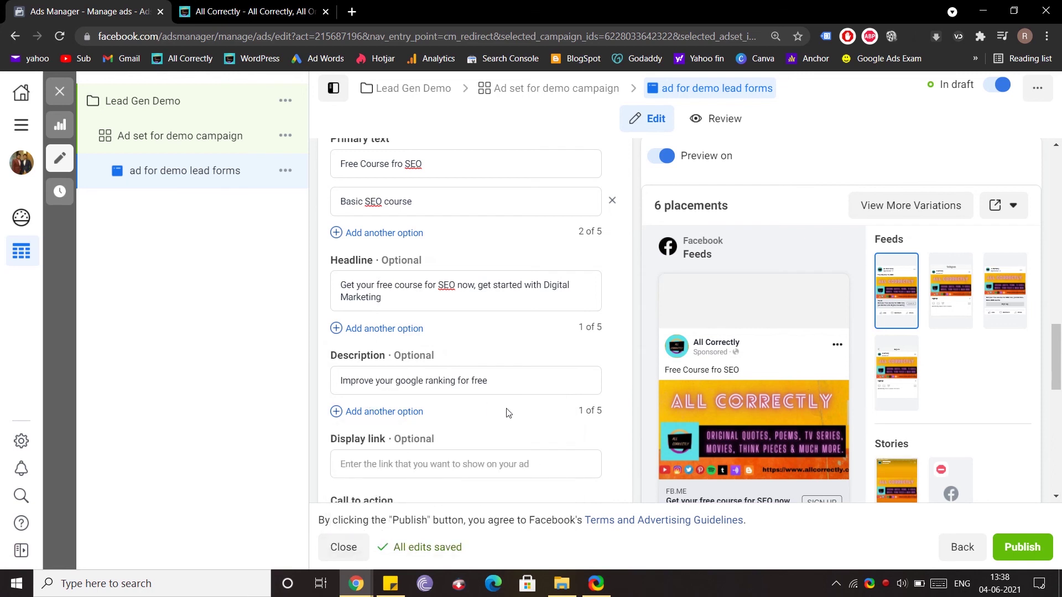
{"action": "scroll", "coordinate": [502, 410], "scroll_direction": "up", "scroll_amount": 2}
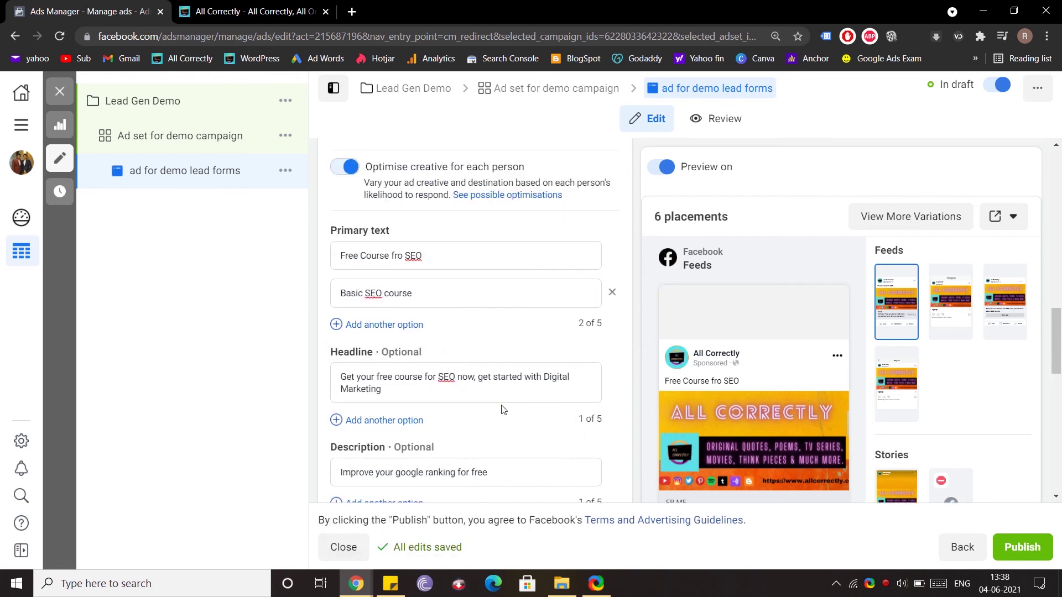
{"action": "scroll", "coordinate": [502, 410], "scroll_direction": "down", "scroll_amount": 2}
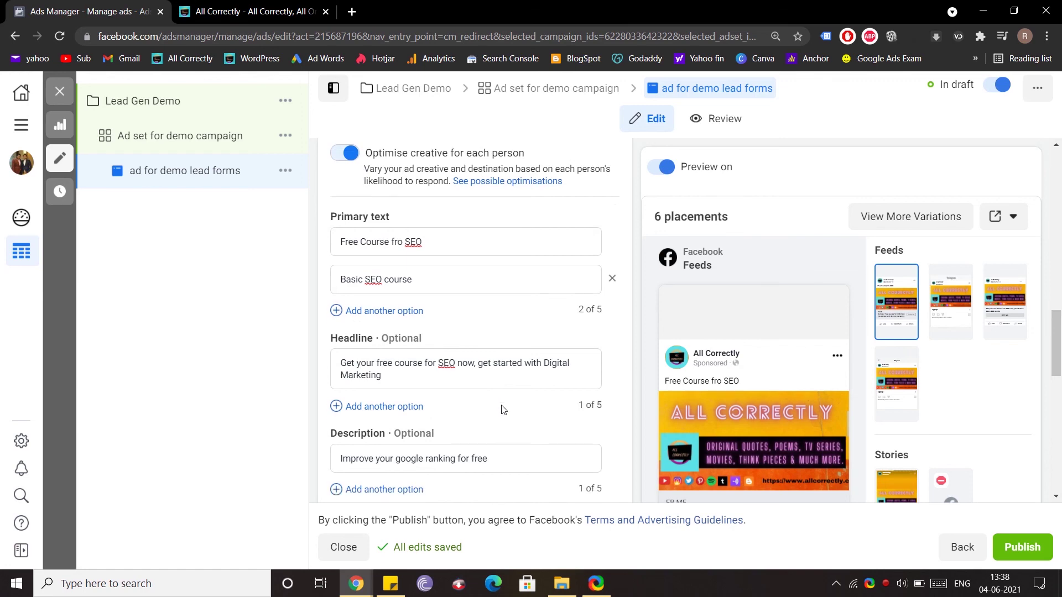
Step: Set the ad's call to action to Download
{"action": "scroll", "coordinate": [498, 379], "scroll_direction": "down", "scroll_amount": 4}
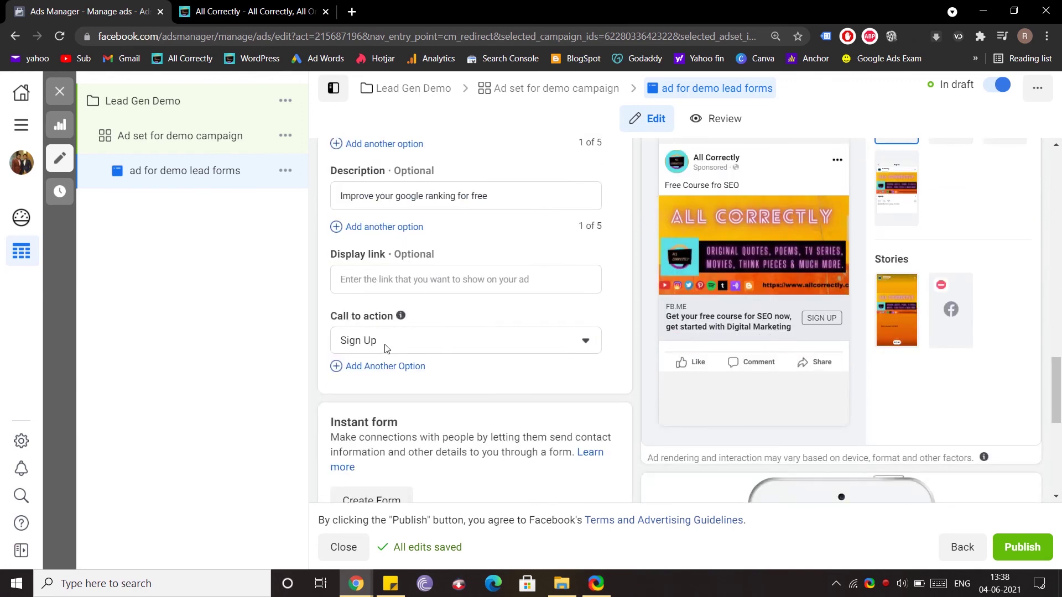
{"action": "left_click", "coordinate": [387, 347]}
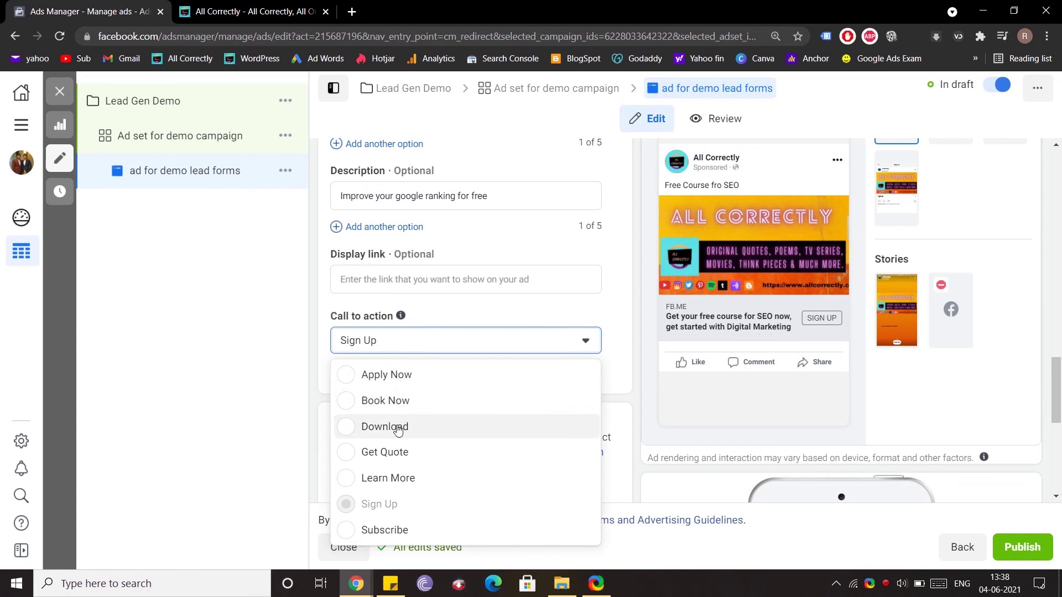
{"action": "left_click", "coordinate": [347, 427]}
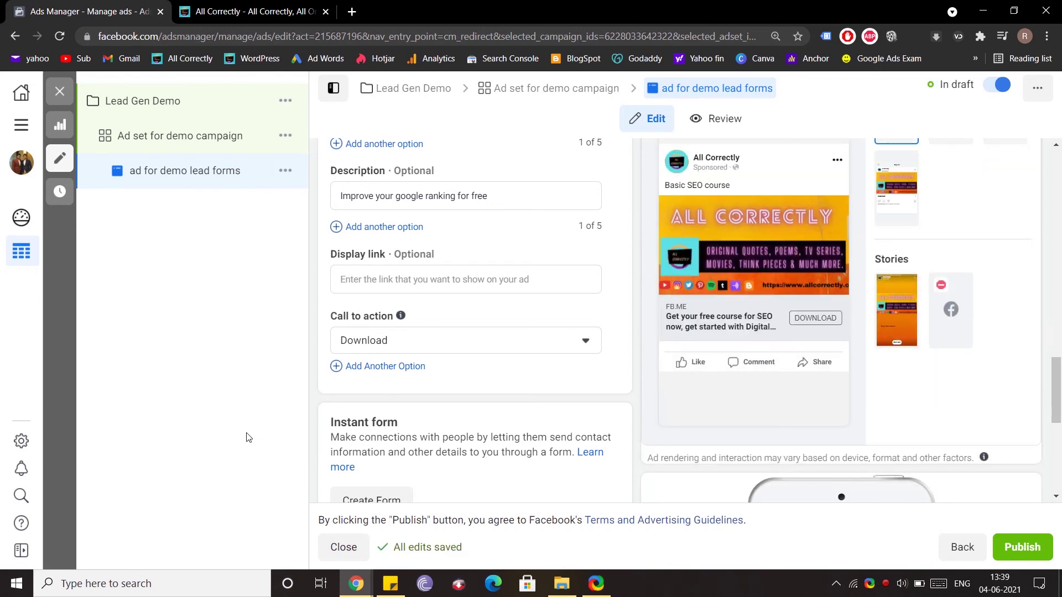
{"action": "left_click", "coordinate": [433, 345]}
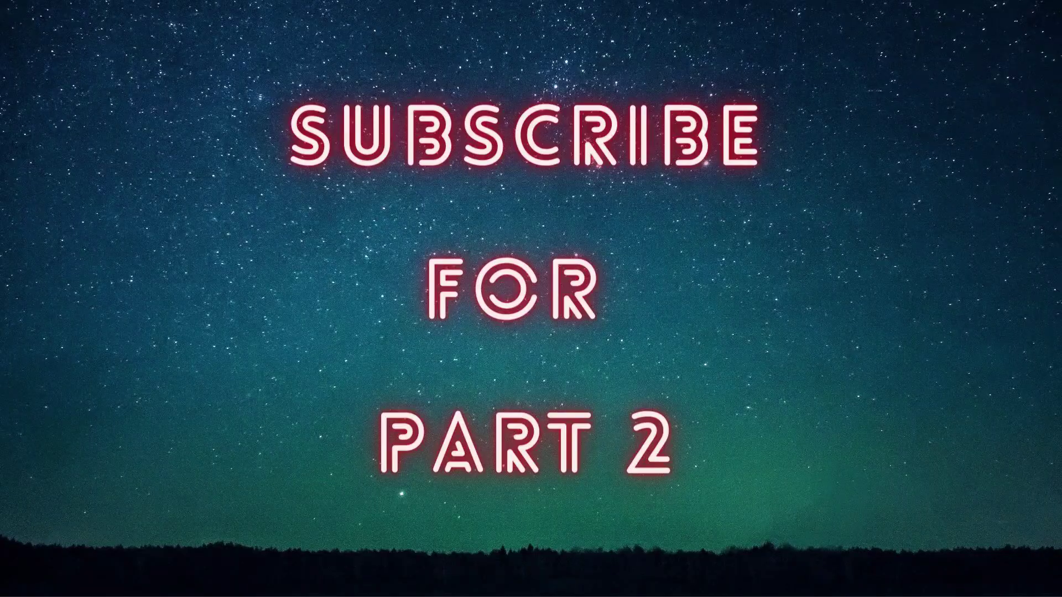